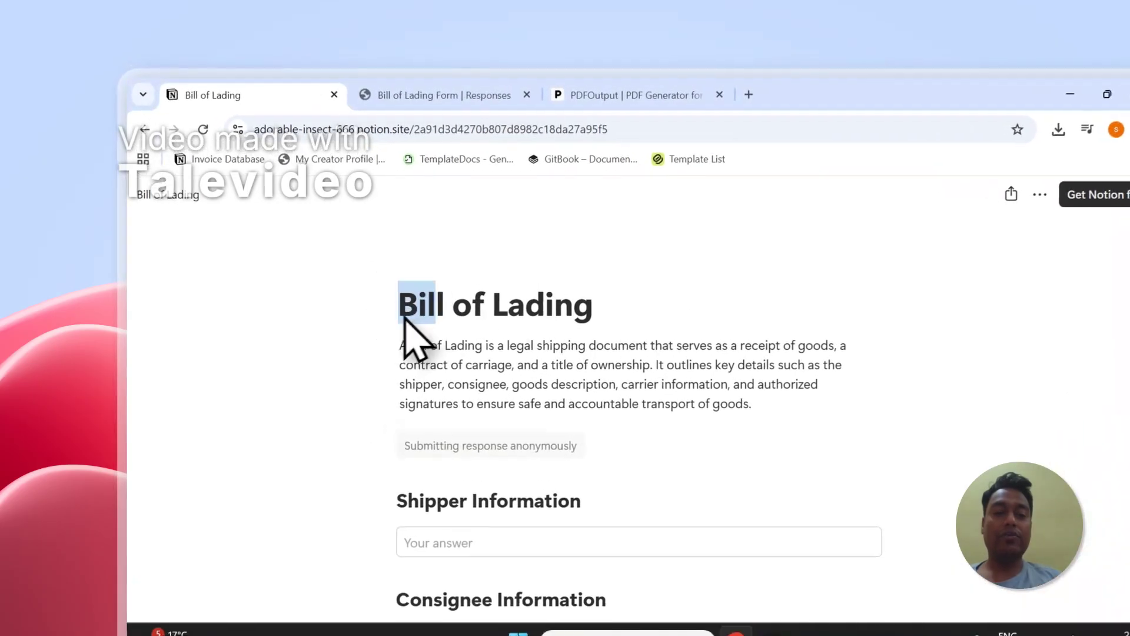
- Review the published Bill of Lading form's fields, from Shipper Information down to the date and submission
scroll(582, 381, down, 5)
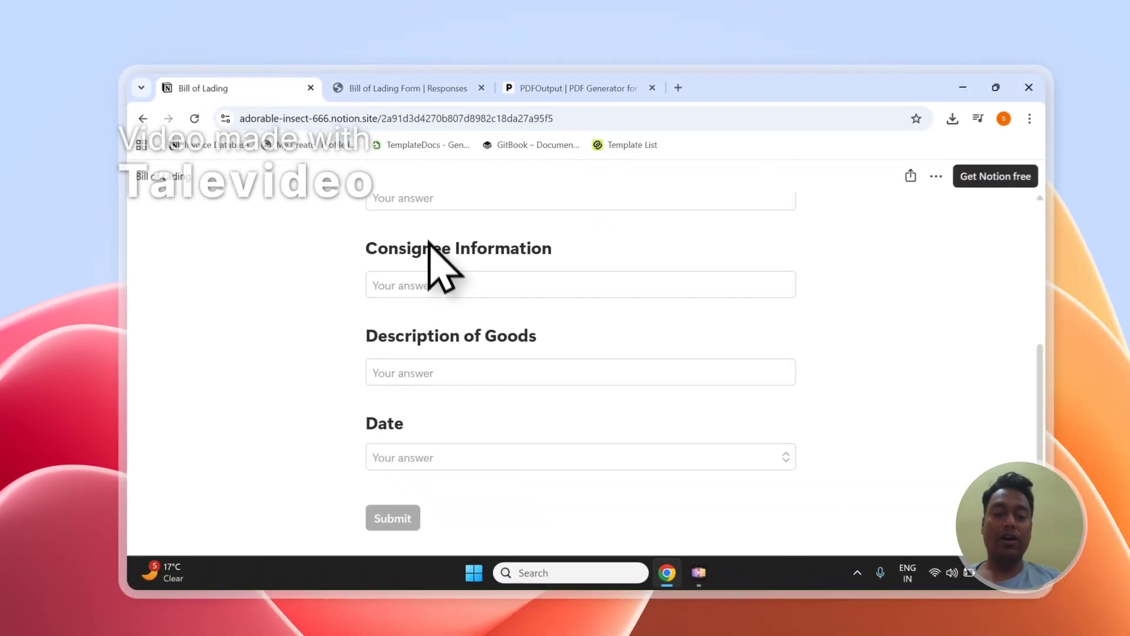
scroll(424, 328, up, 5)
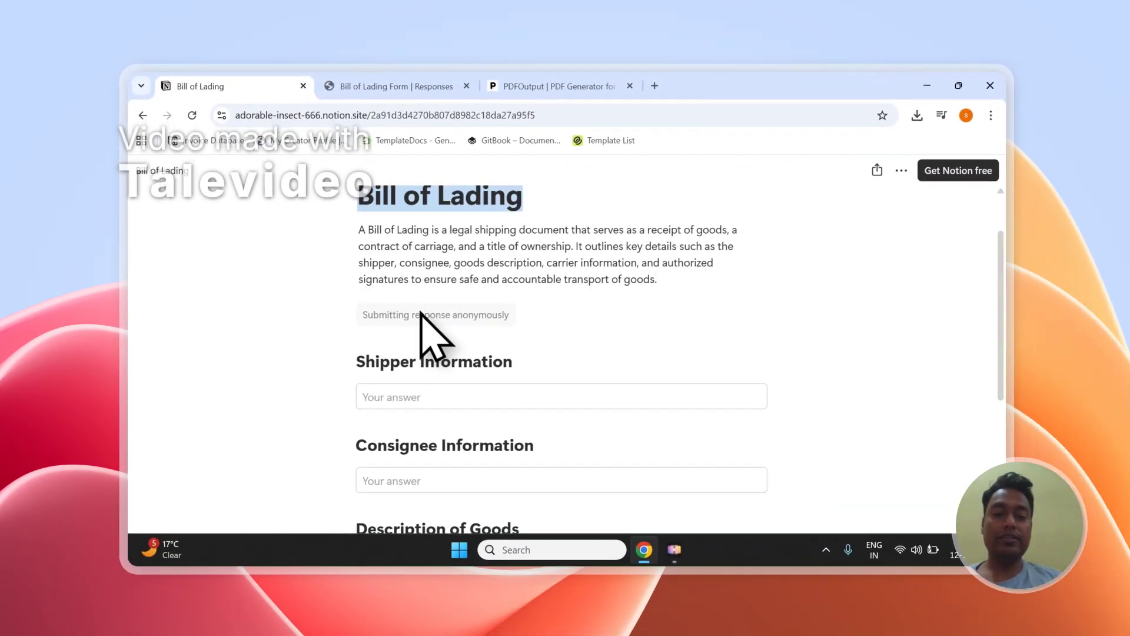
scroll(434, 330, down, 5)
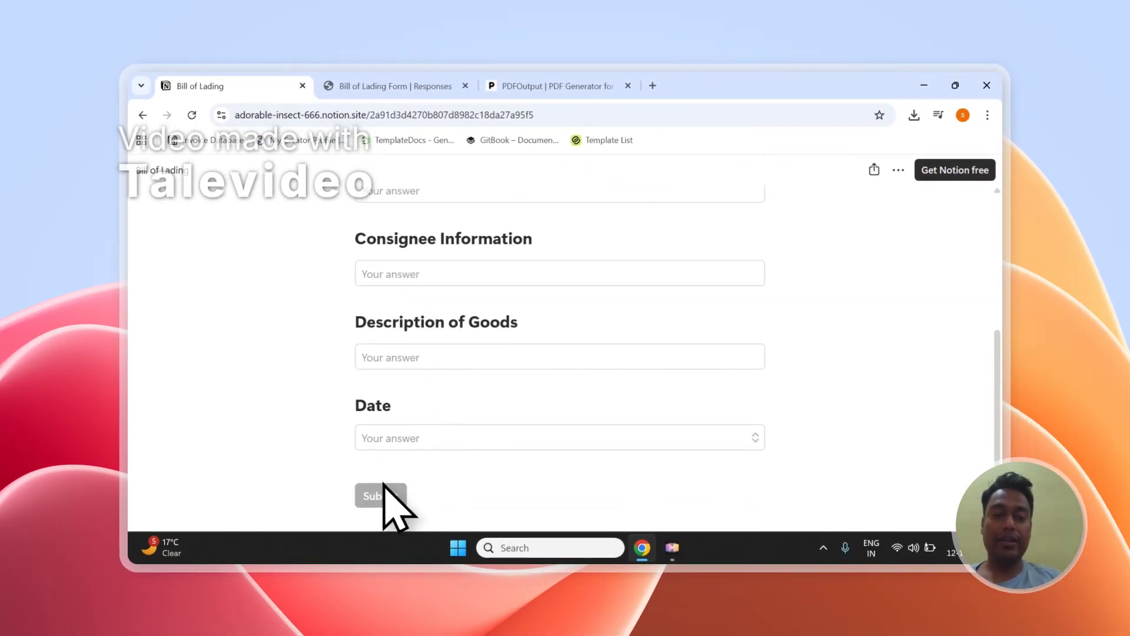
- Open the Bill of Lading Form responses database and inspect the Shipper 1 and Shipper 2 entries
click(412, 86)
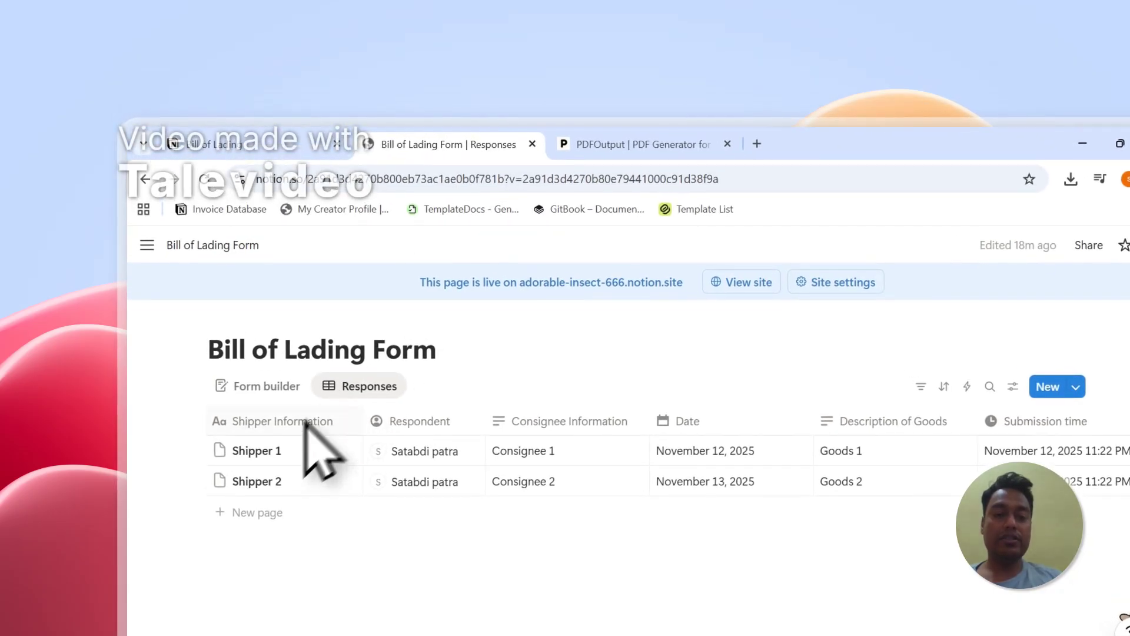
click(192, 452)
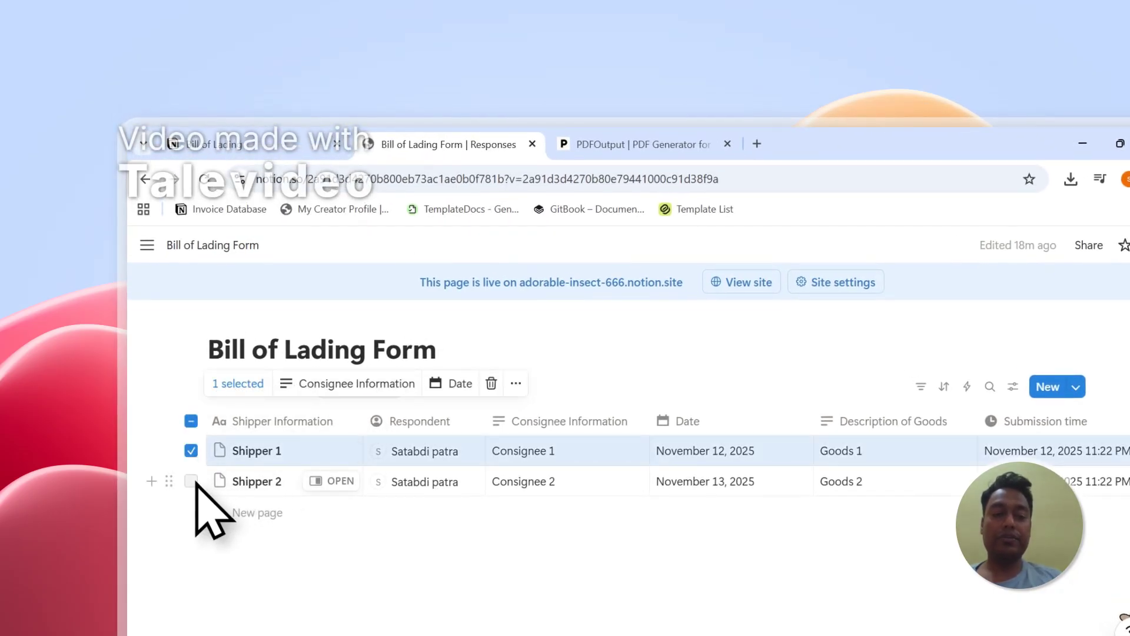
click(190, 482)
click(238, 539)
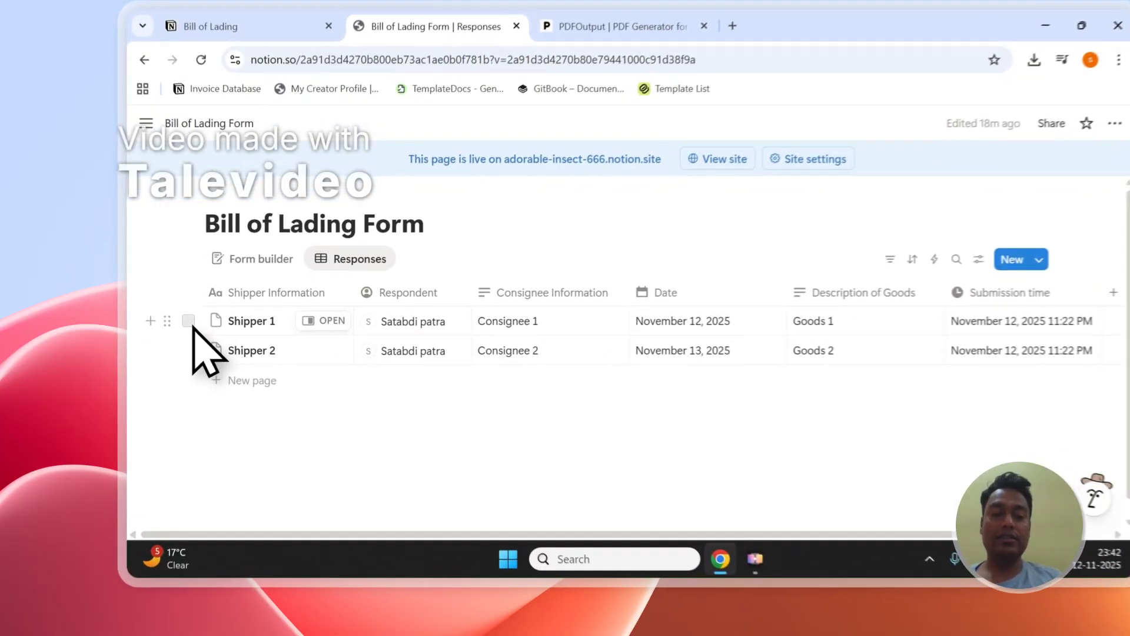
click(180, 341)
click(180, 367)
click(295, 457)
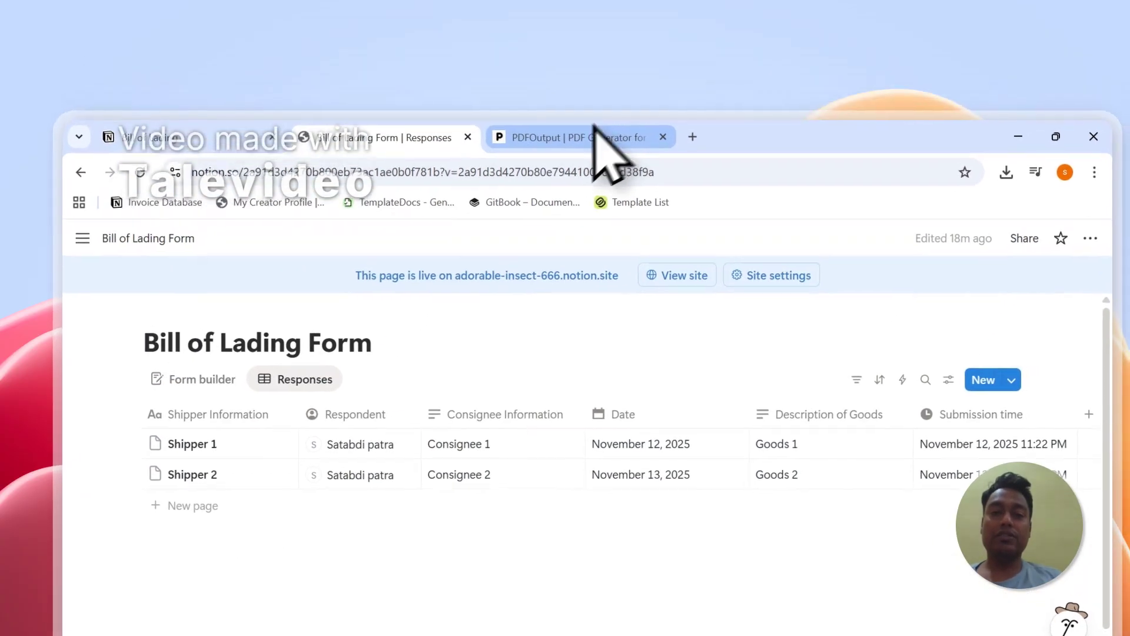
- Switch to the PDFOutput site, start creating PDFs, and sign in with the Google account, granting the requested access
click(607, 66)
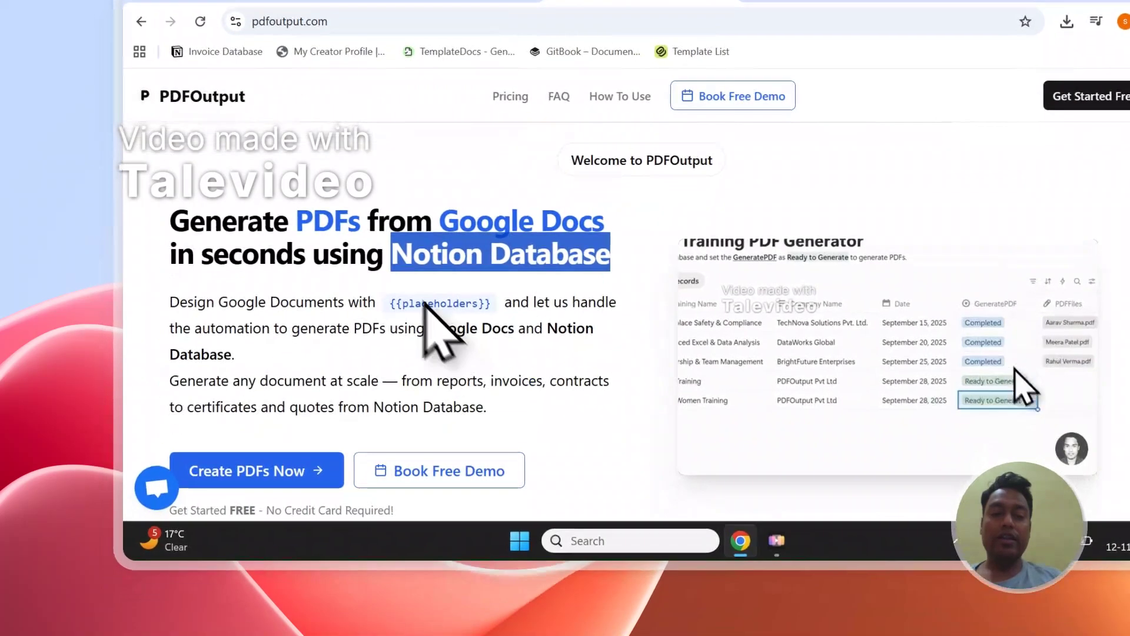
scroll(421, 295, down, 2)
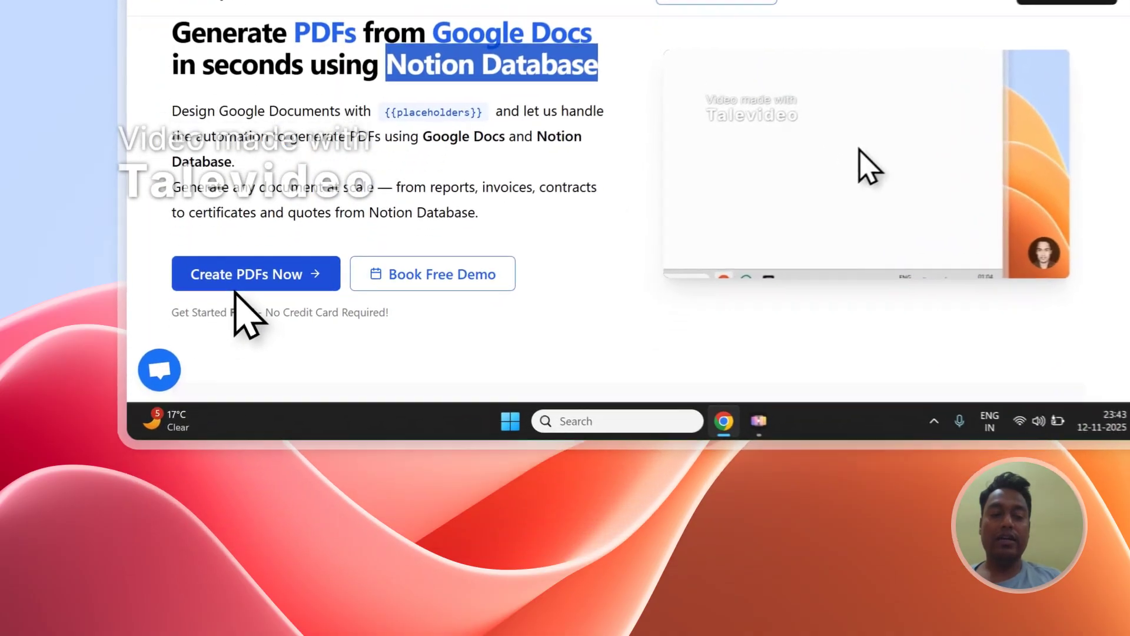
click(228, 428)
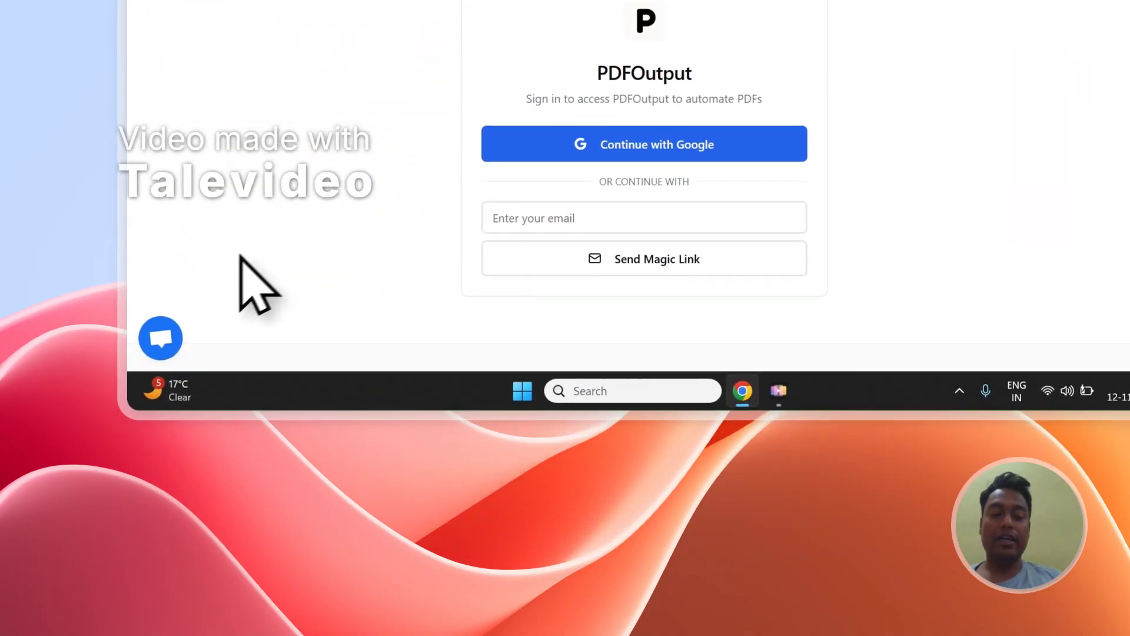
click(594, 154)
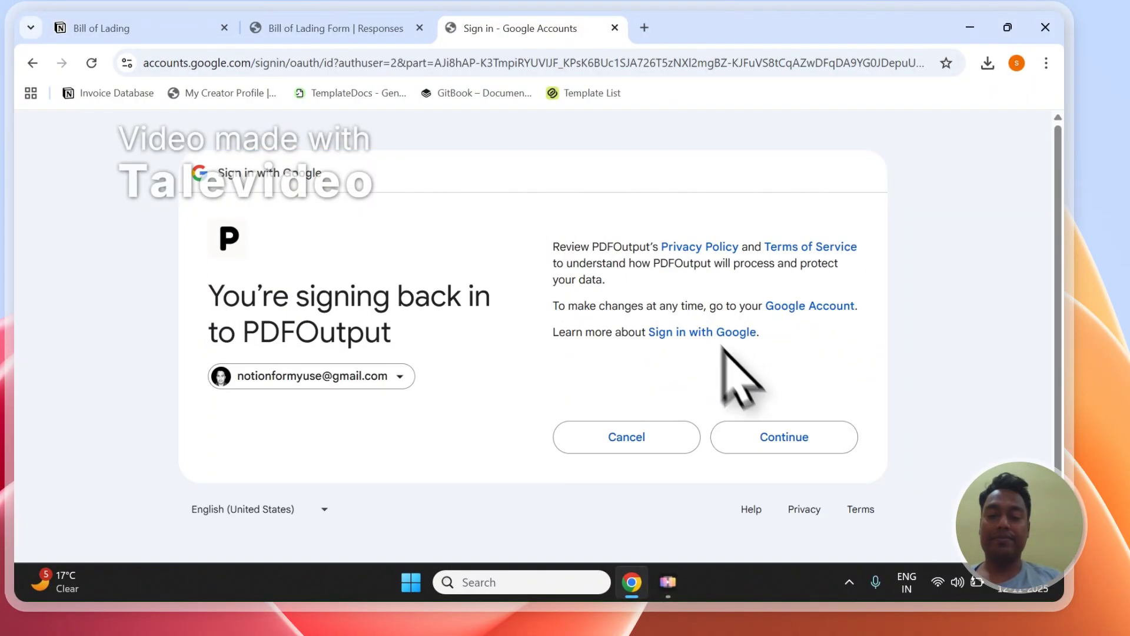
click(774, 427)
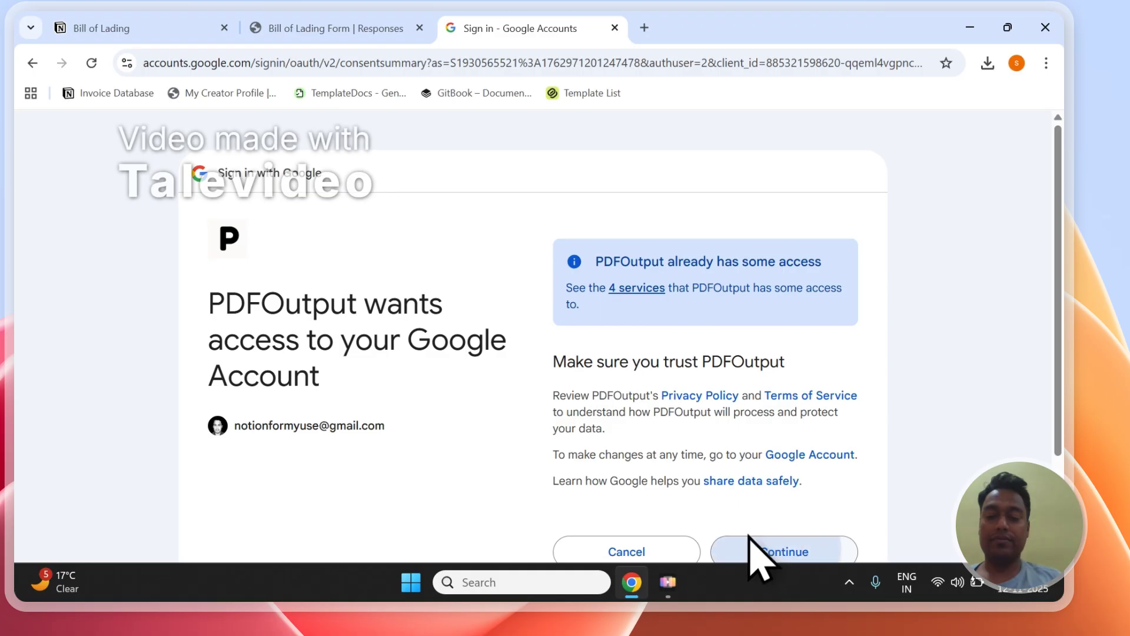
click(757, 542)
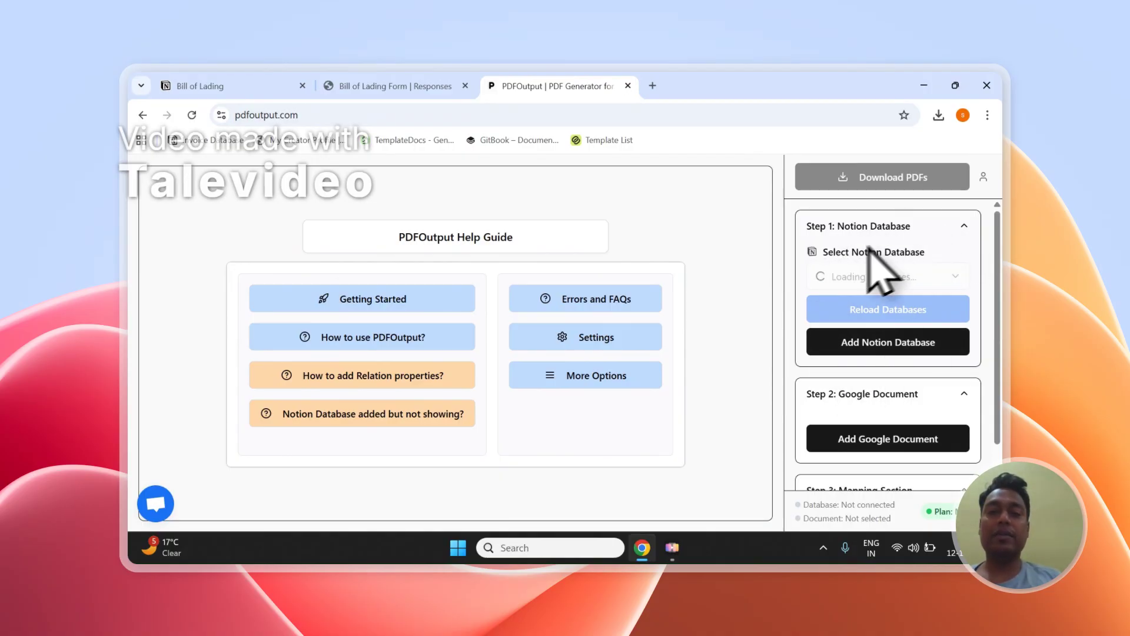
- Review the Notion database, Google document and mapping setup steps, and start adding a Notion database
scroll(877, 247, down, 2)
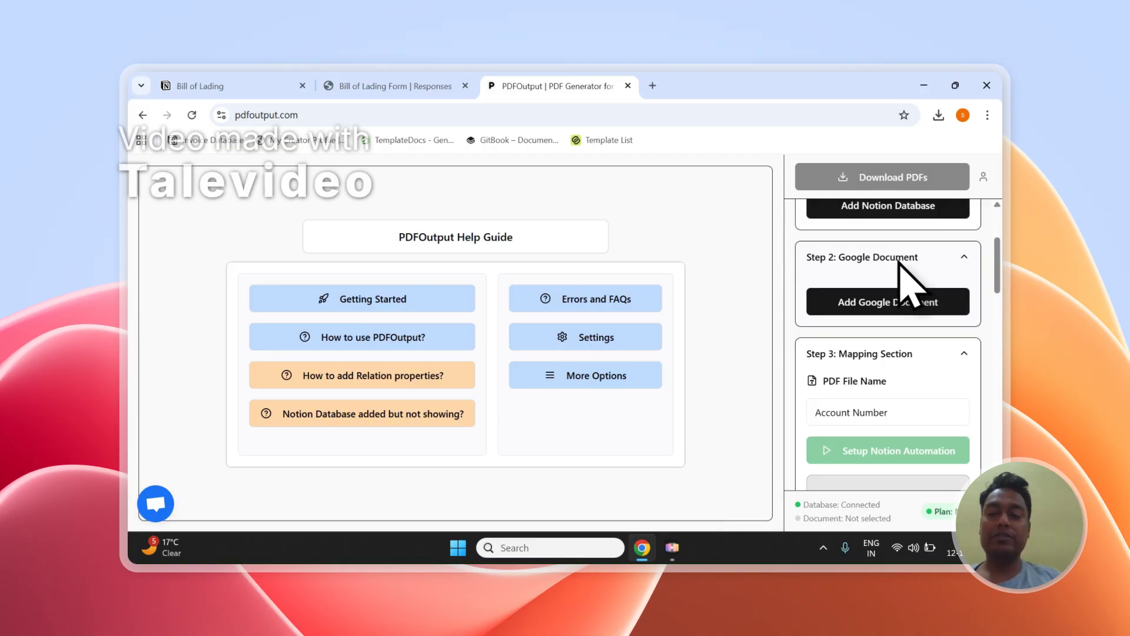
scroll(899, 262, down, 6)
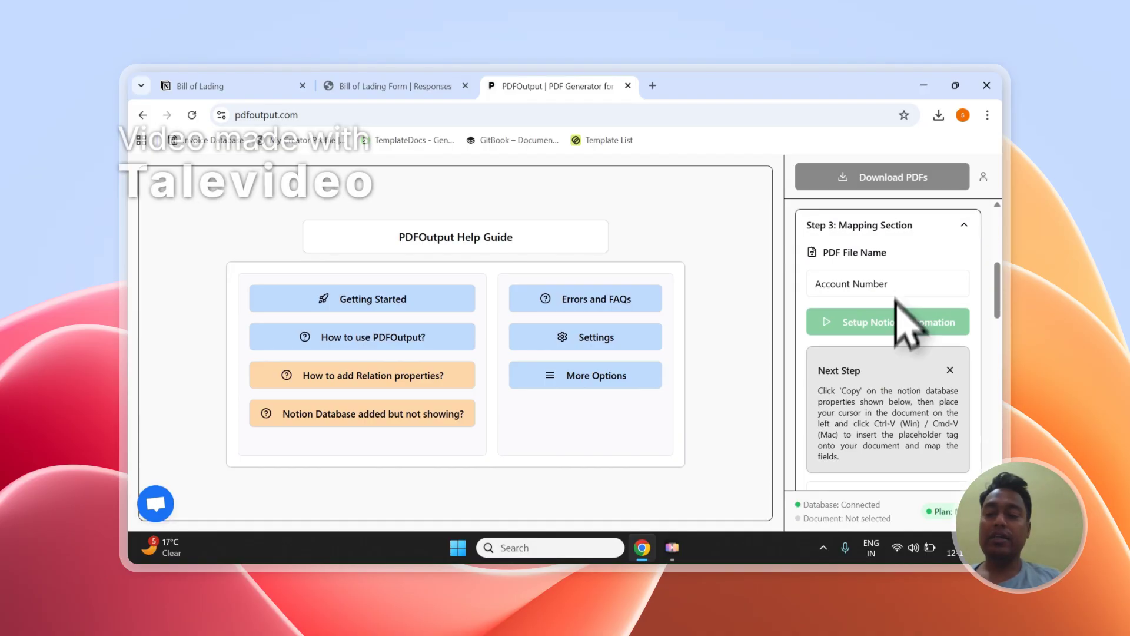
scroll(885, 358, down, 8)
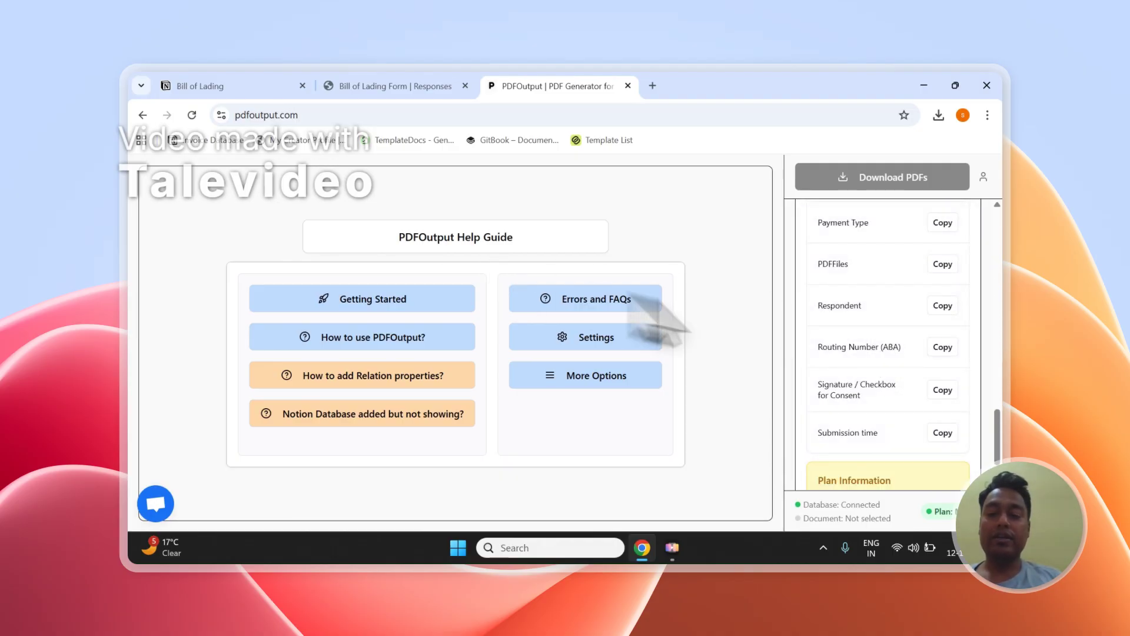
scroll(873, 344, up, 10)
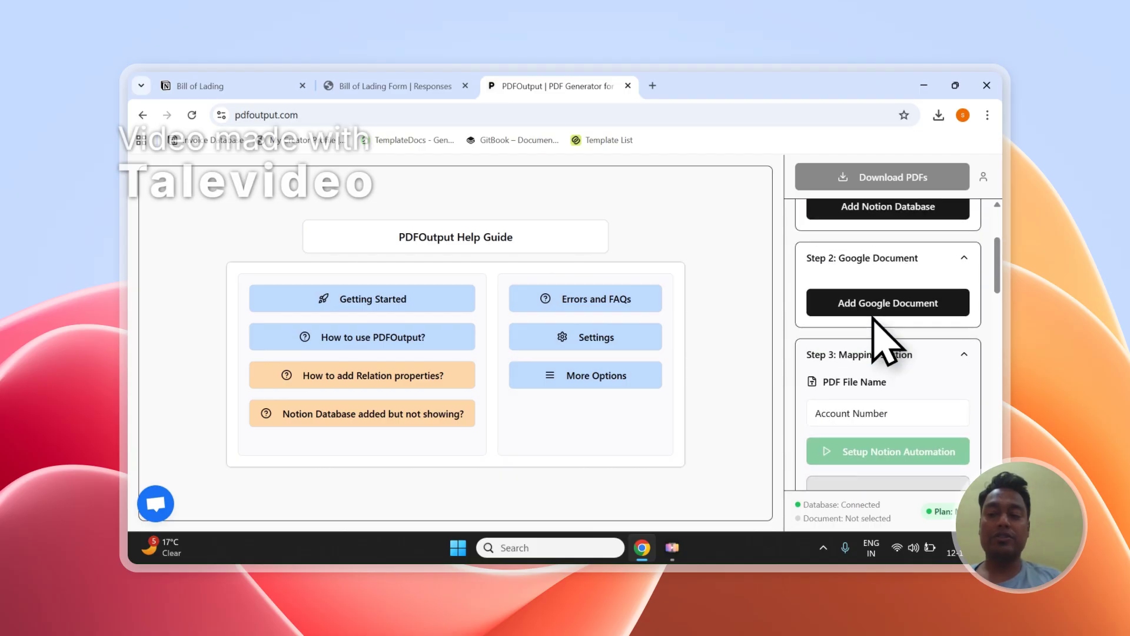
scroll(874, 343, up, 3)
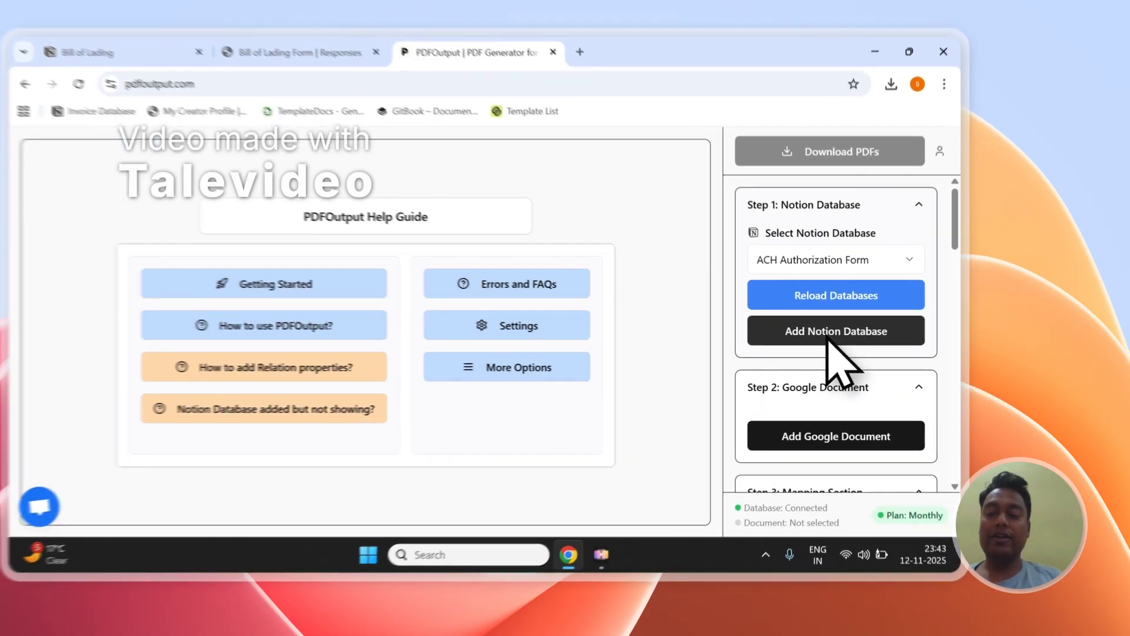
click(883, 345)
- Copy the title "Bill of Lading Form" from the Notion responses database
click(330, 101)
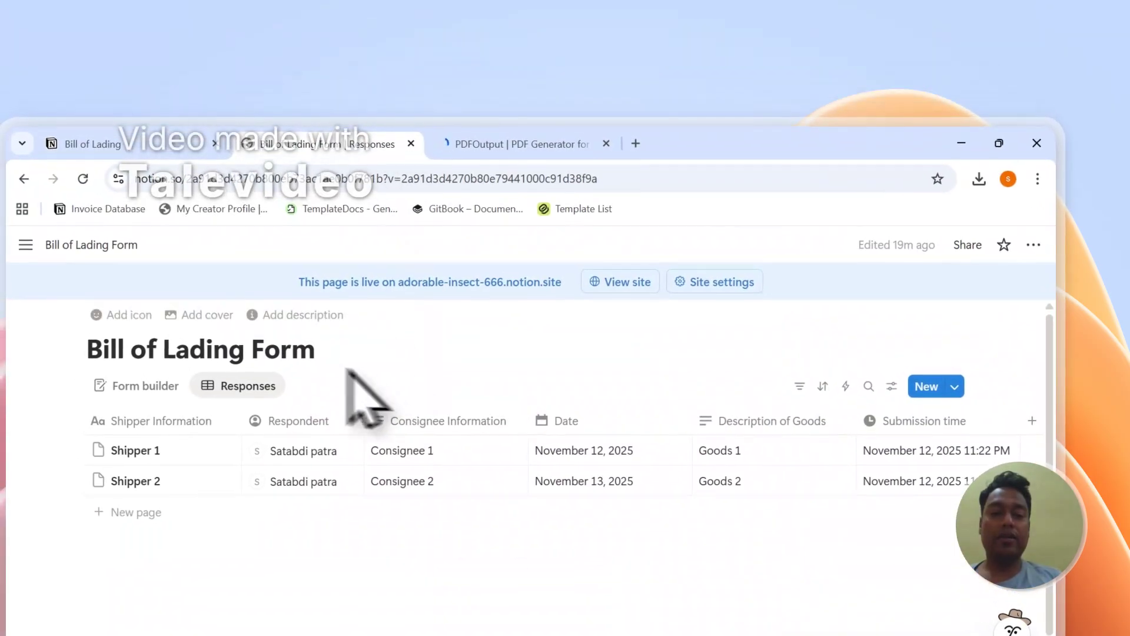
drag(316, 356, 99, 362)
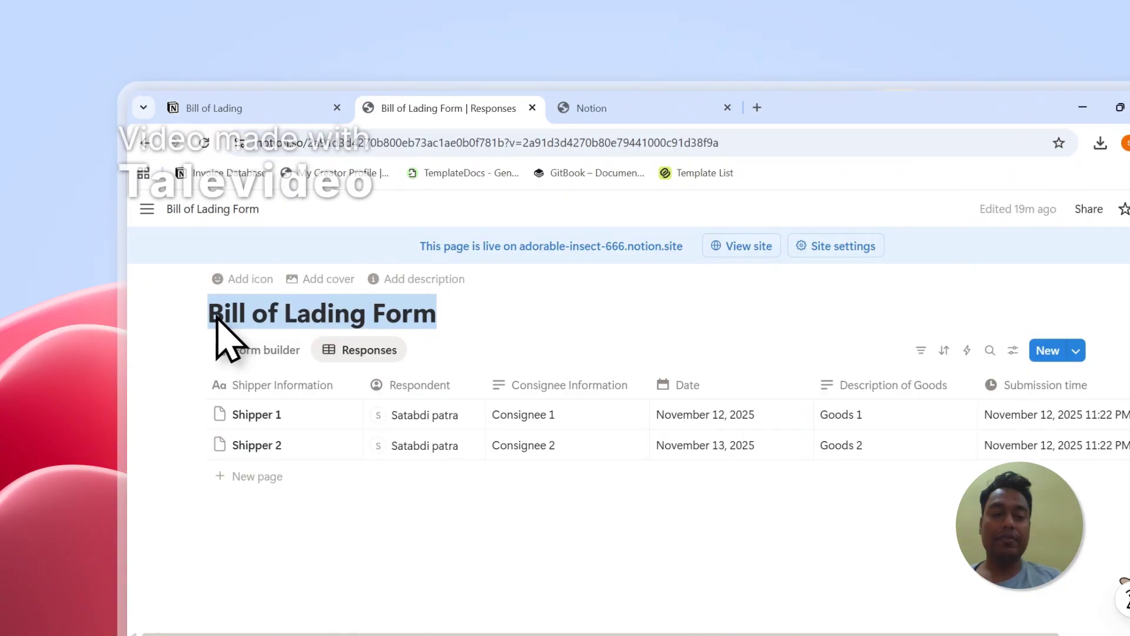
right_click(232, 324)
click(277, 330)
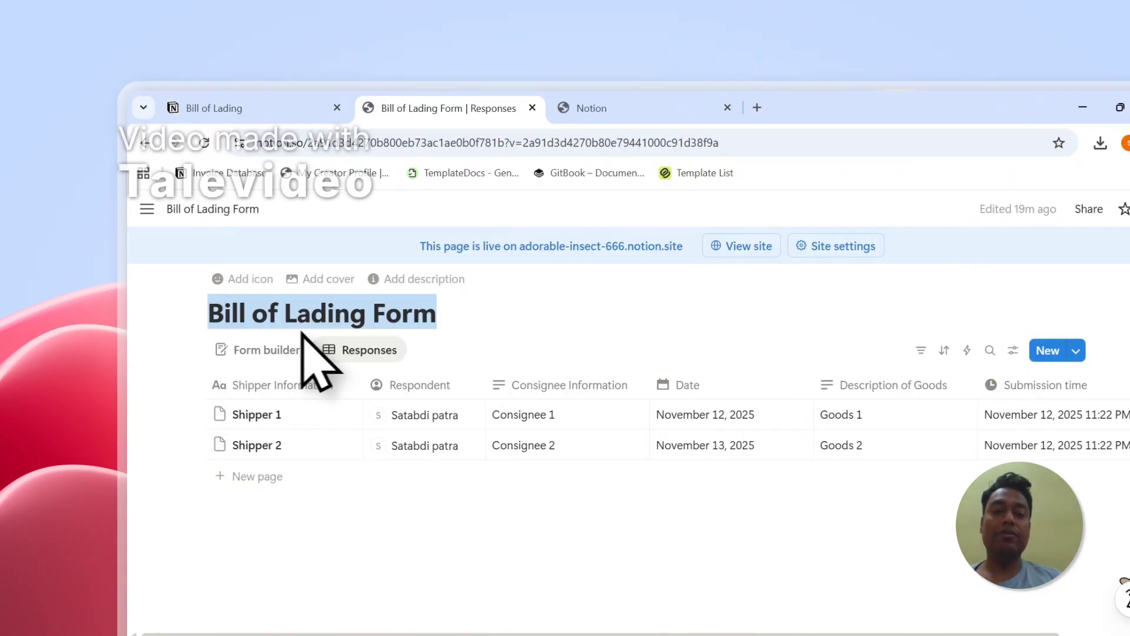
- Return to the Notion connection request for PDFOutput and choose to select pages to share instead of using the developer's template
click(689, 108)
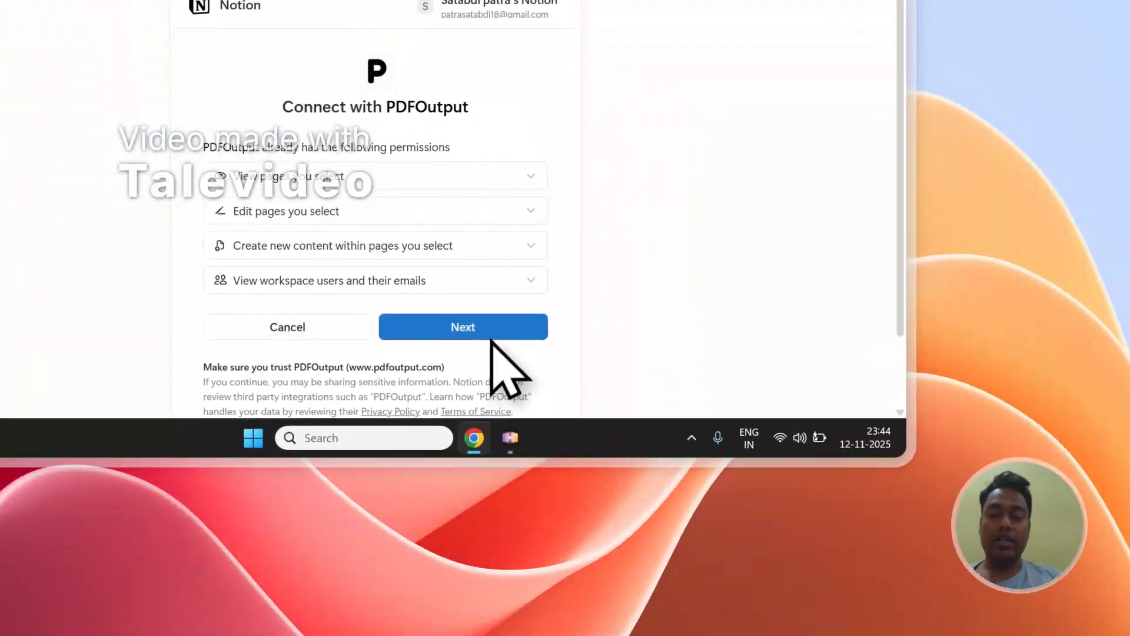
click(527, 567)
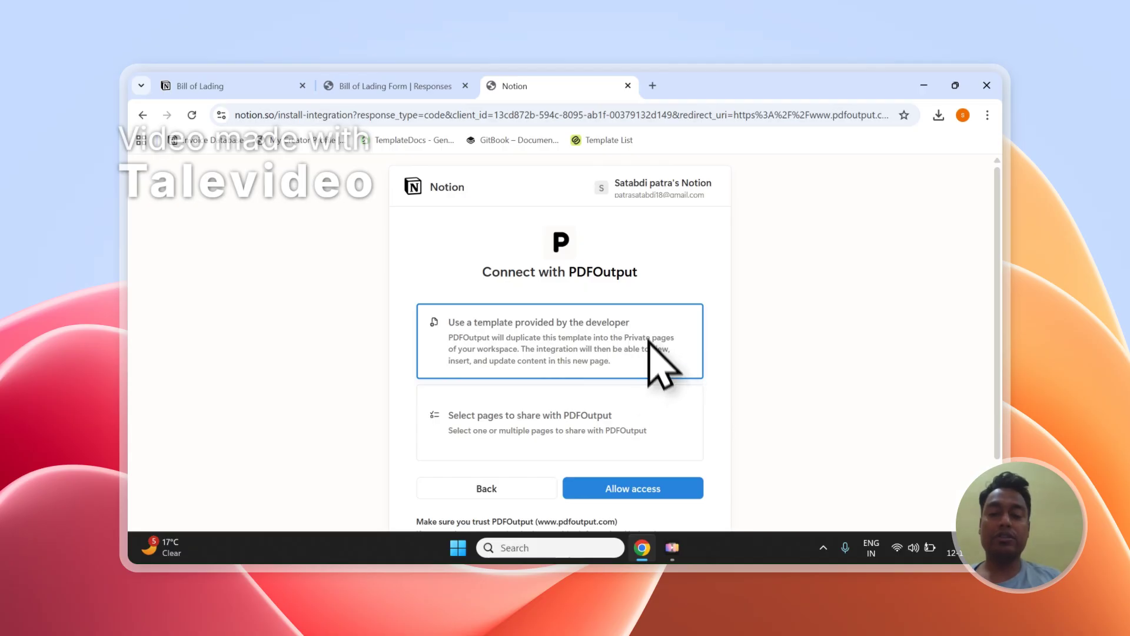
scroll(649, 345, down, 2)
click(519, 368)
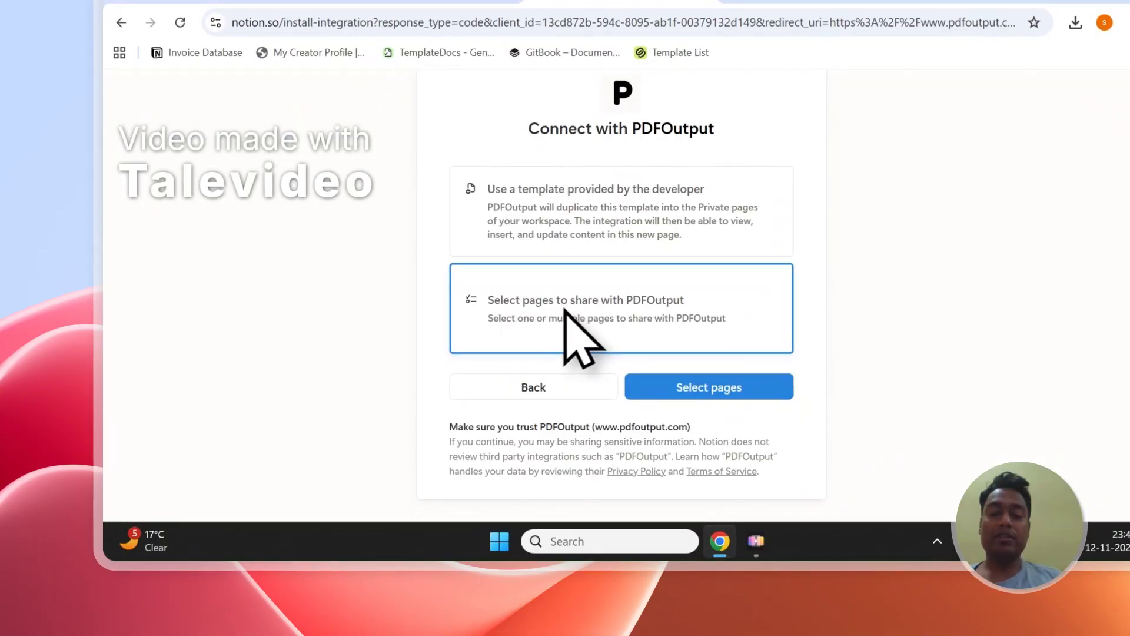
click(772, 387)
- Copy the database title again, search the shareable pages for "Bill of Lading Form", and add the matching database
click(412, 16)
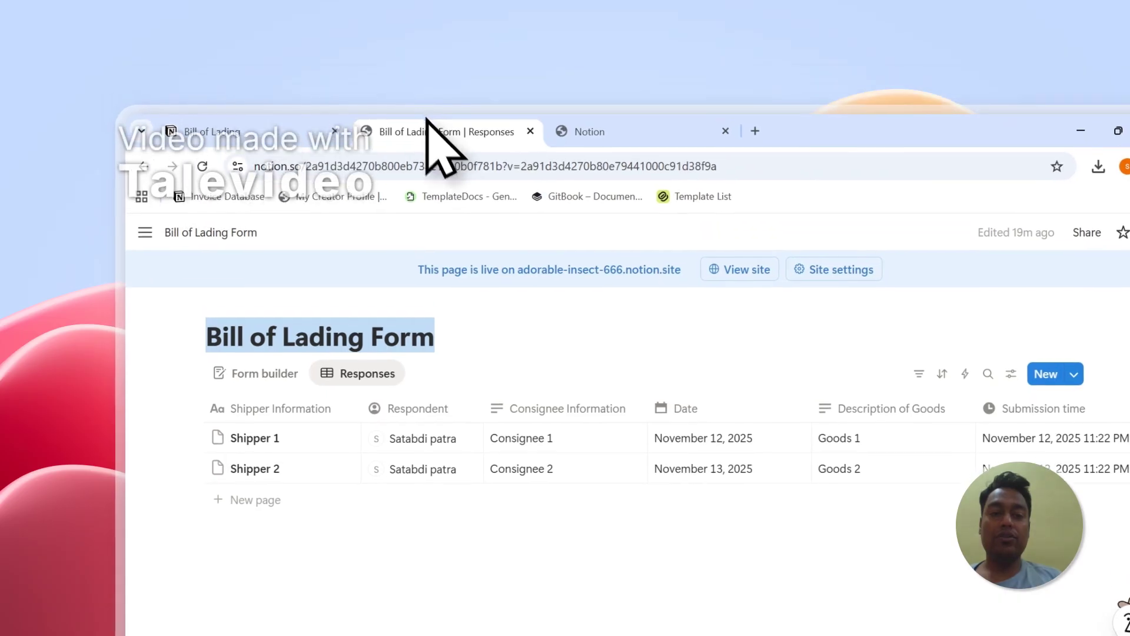
right_click(421, 342)
click(432, 347)
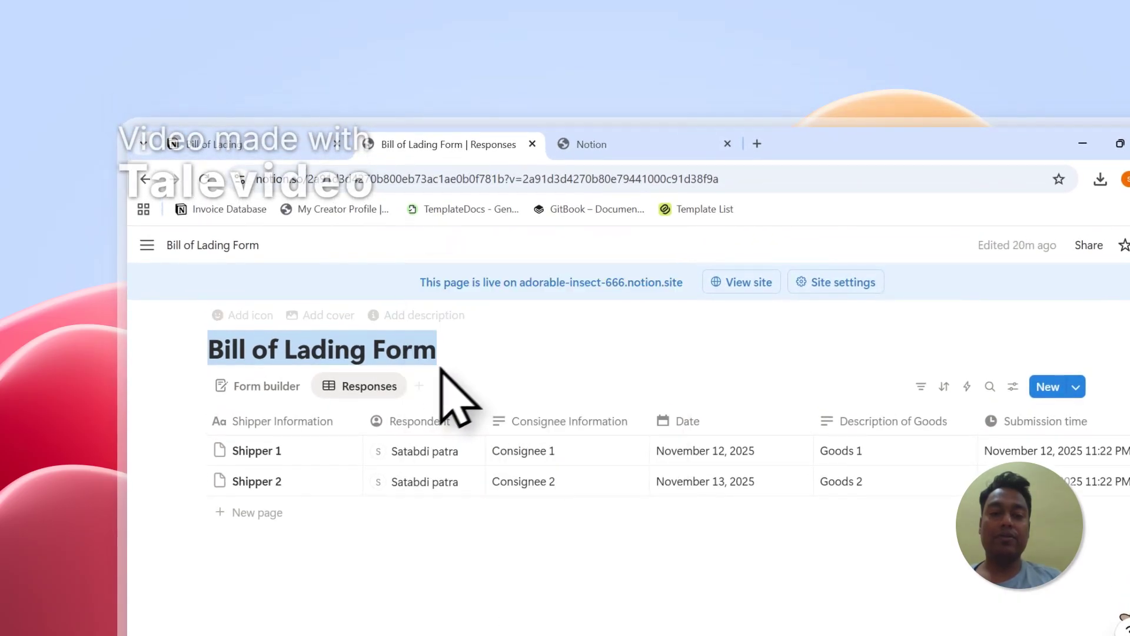
click(624, 144)
right_click(534, 313)
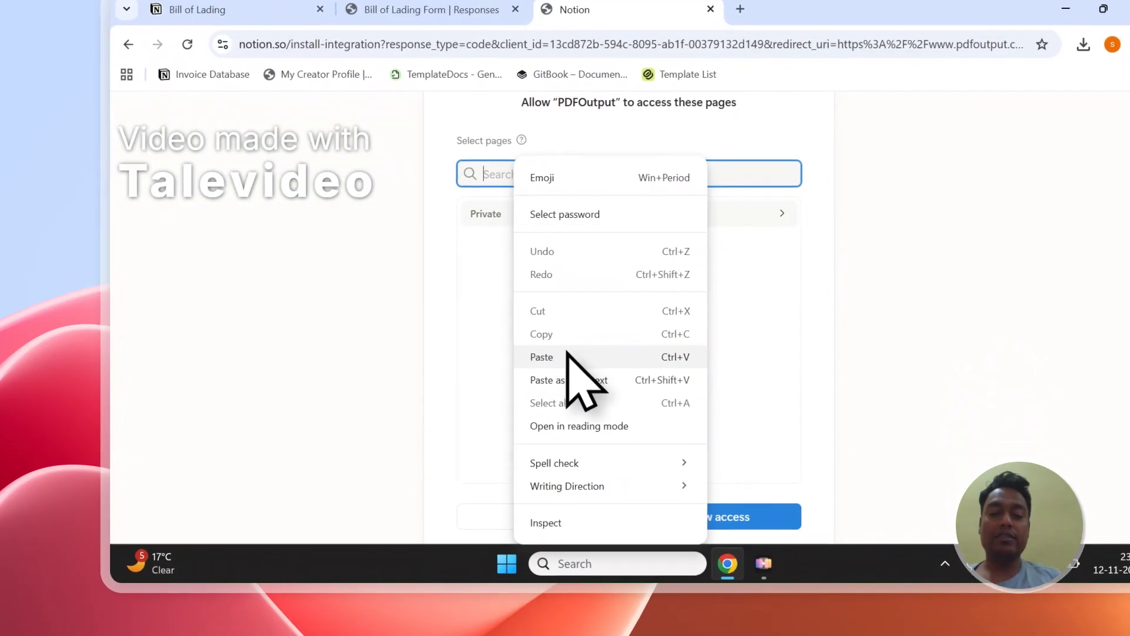
click(563, 492)
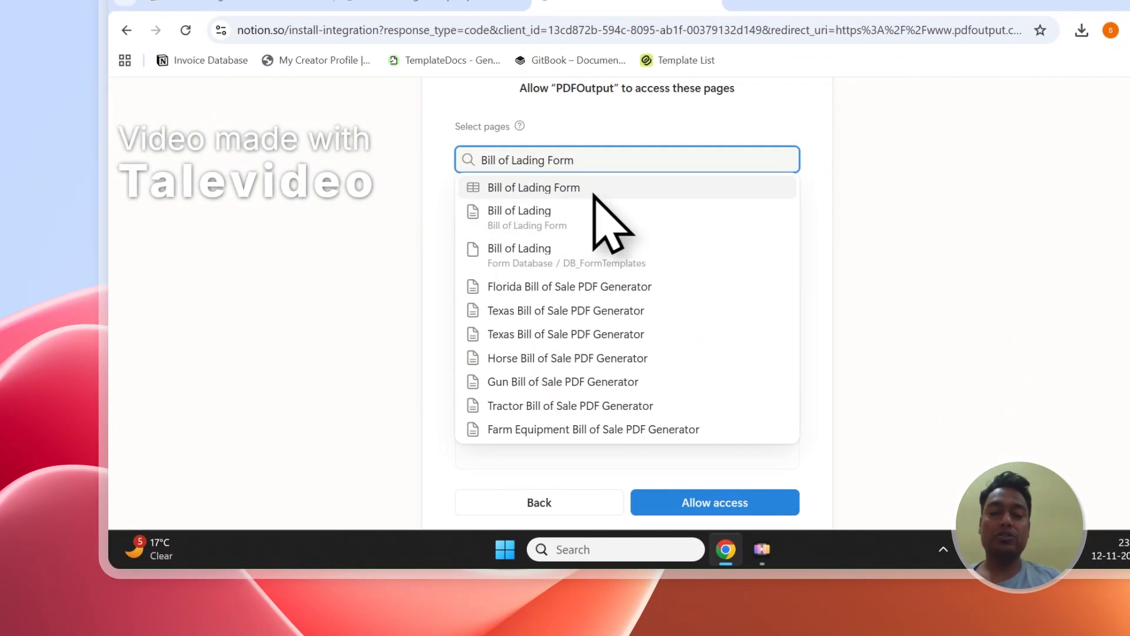
click(569, 189)
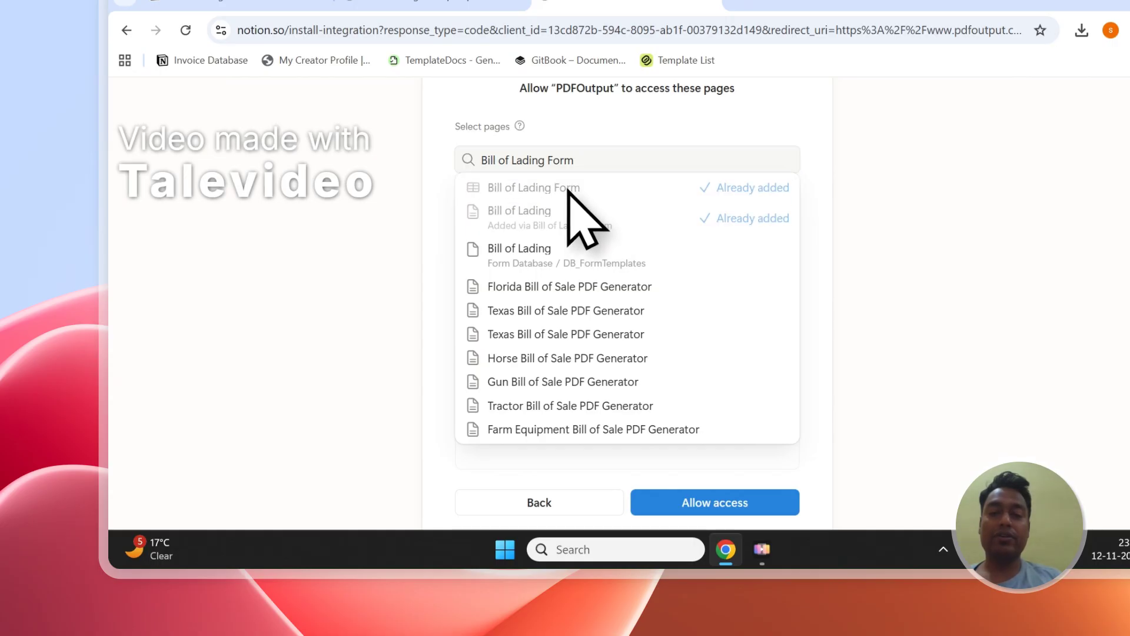
- Close the search results, show the private pages, and check that Bill of Lading Form is ticked for sharing
click(735, 129)
click(511, 207)
scroll(566, 286, down, 1)
scroll(567, 283, down, 15)
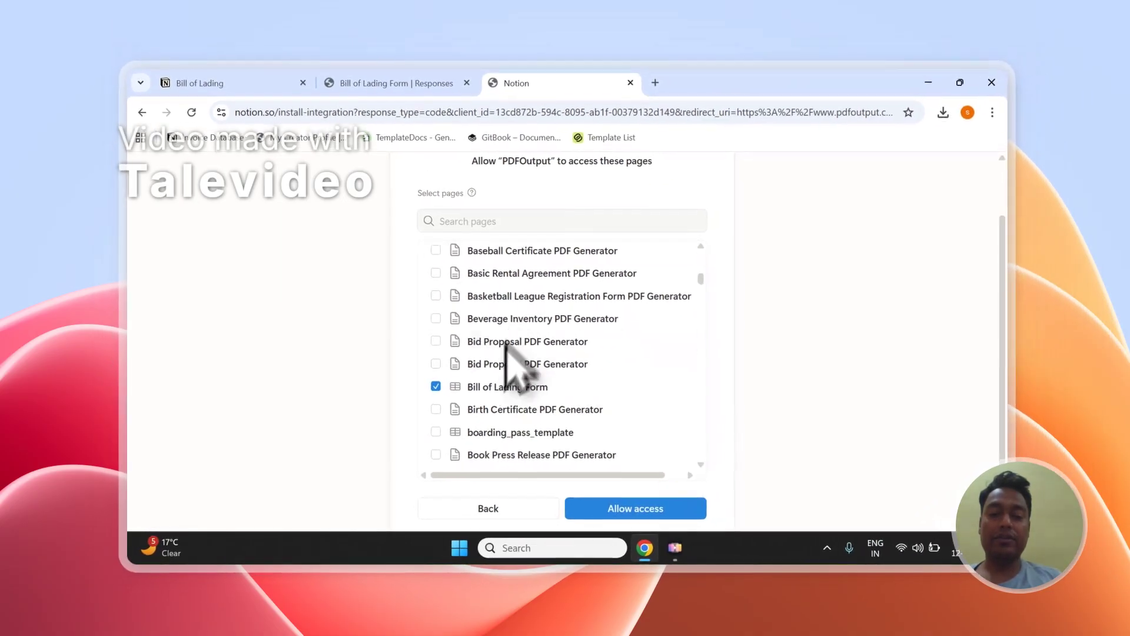
scroll(506, 353, up, 10)
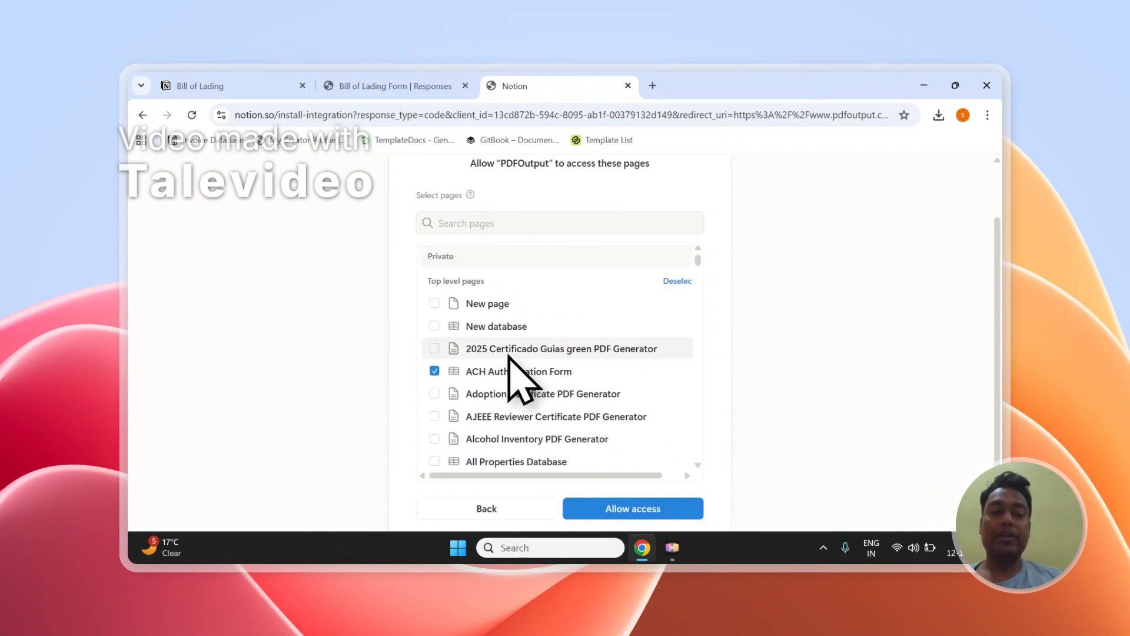
scroll(530, 283, up, 3)
- Review the shareable pages list in the Notion connection request against the Bill of Lading Form responses database
click(394, 87)
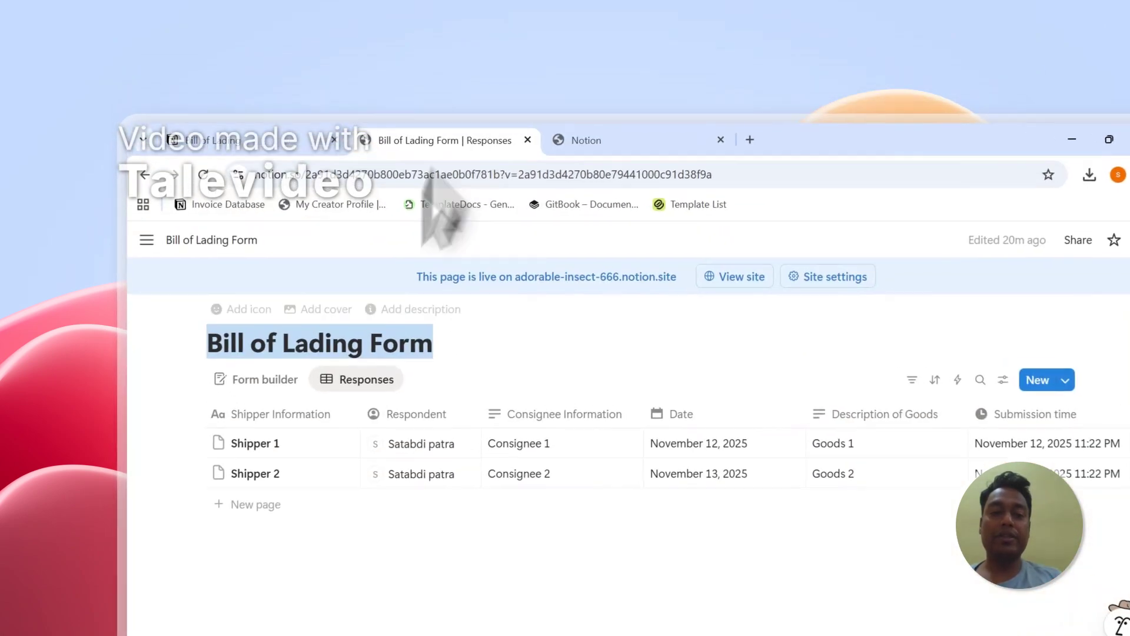
click(600, 140)
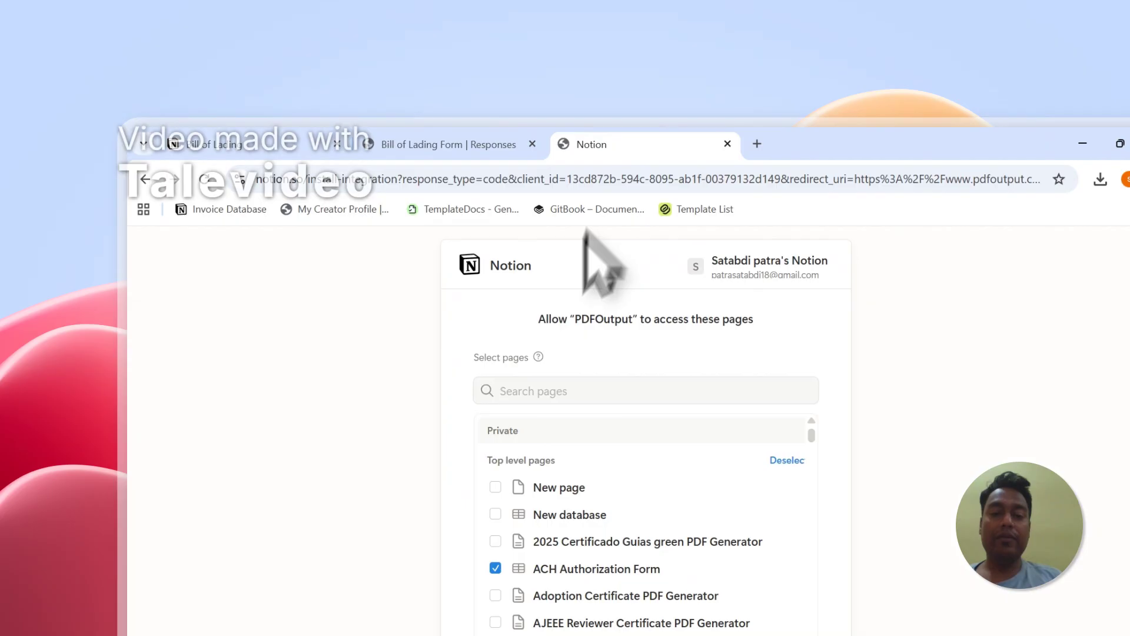
click(534, 391)
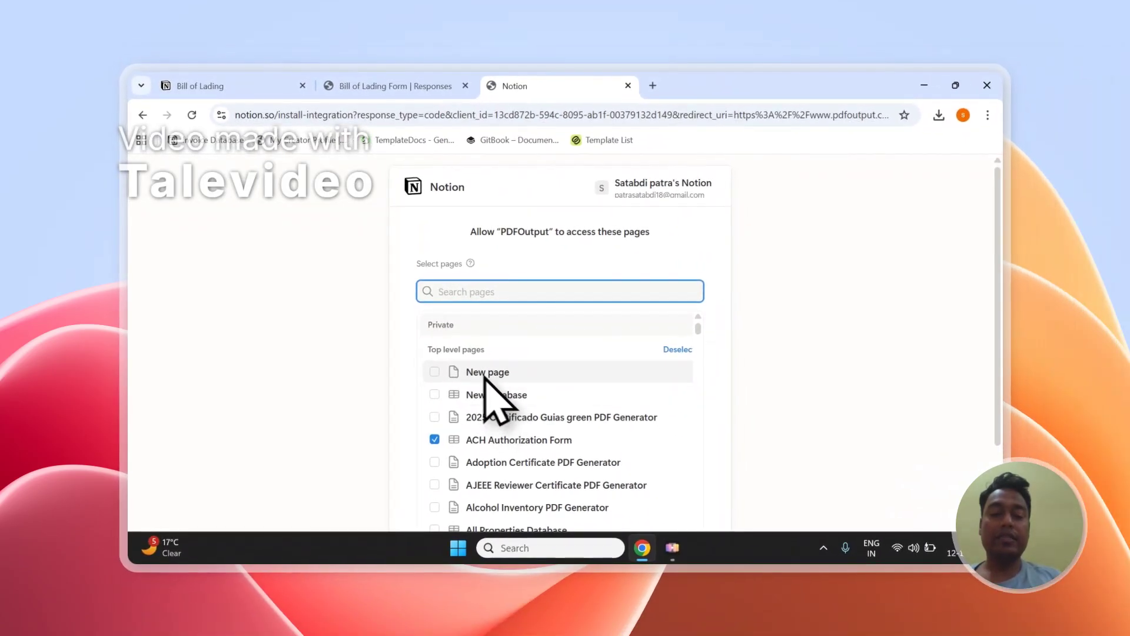
scroll(468, 391, down, 4)
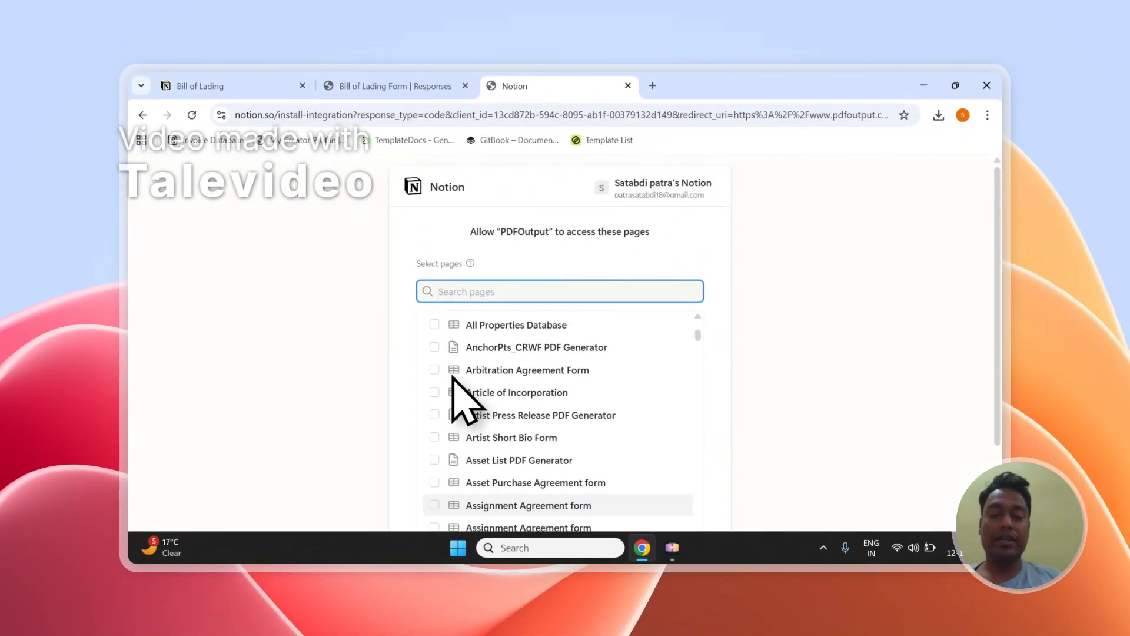
scroll(454, 378, up, 5)
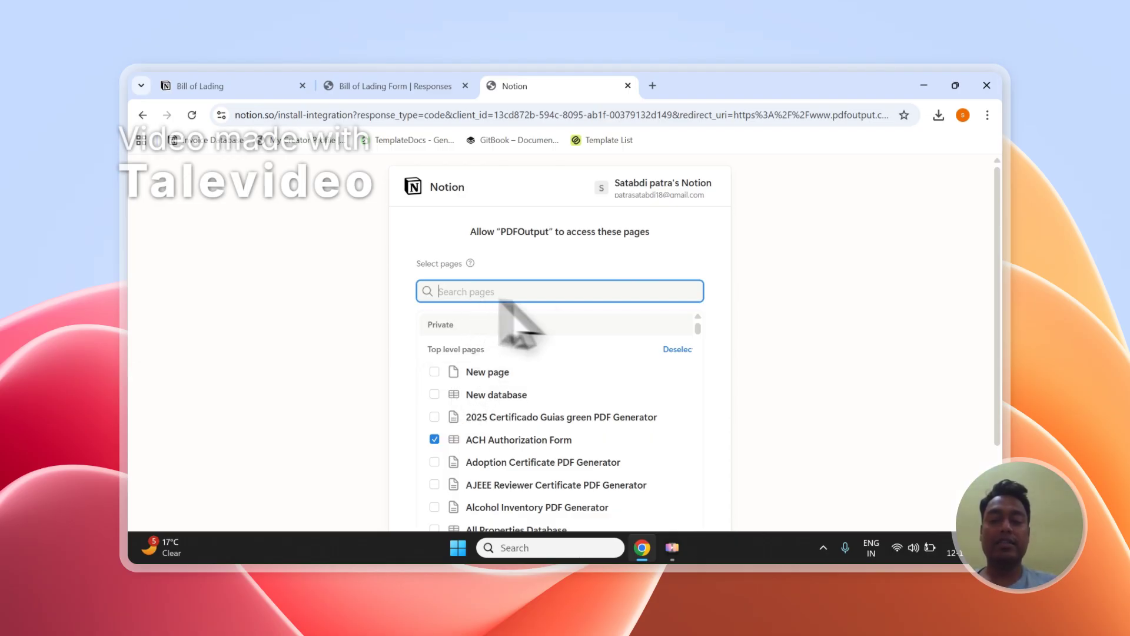
click(402, 86)
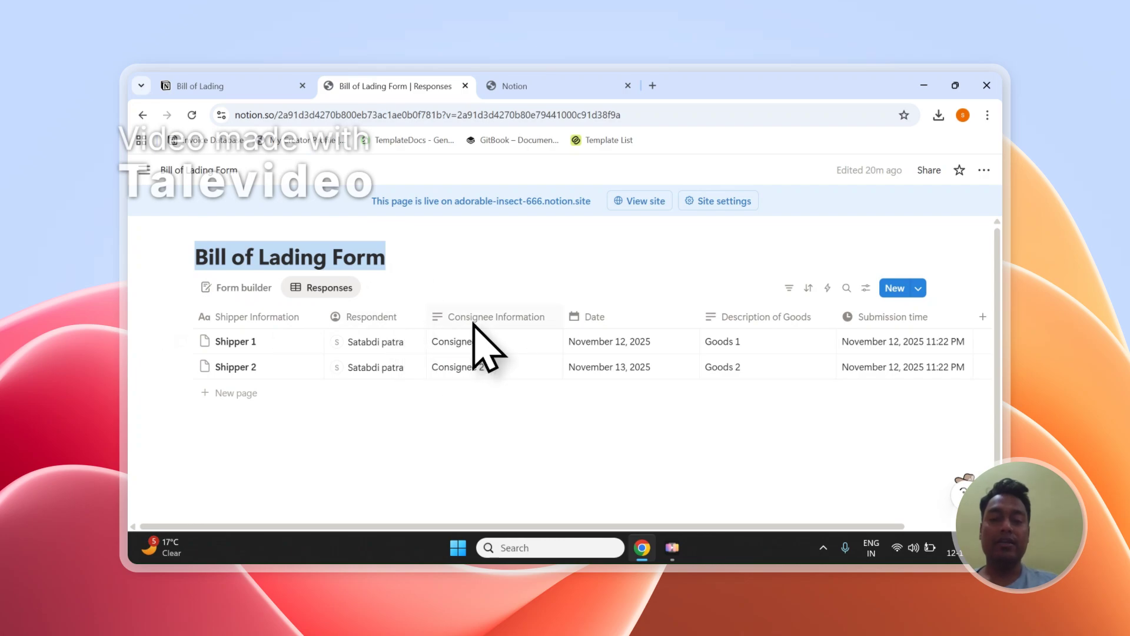
click(563, 86)
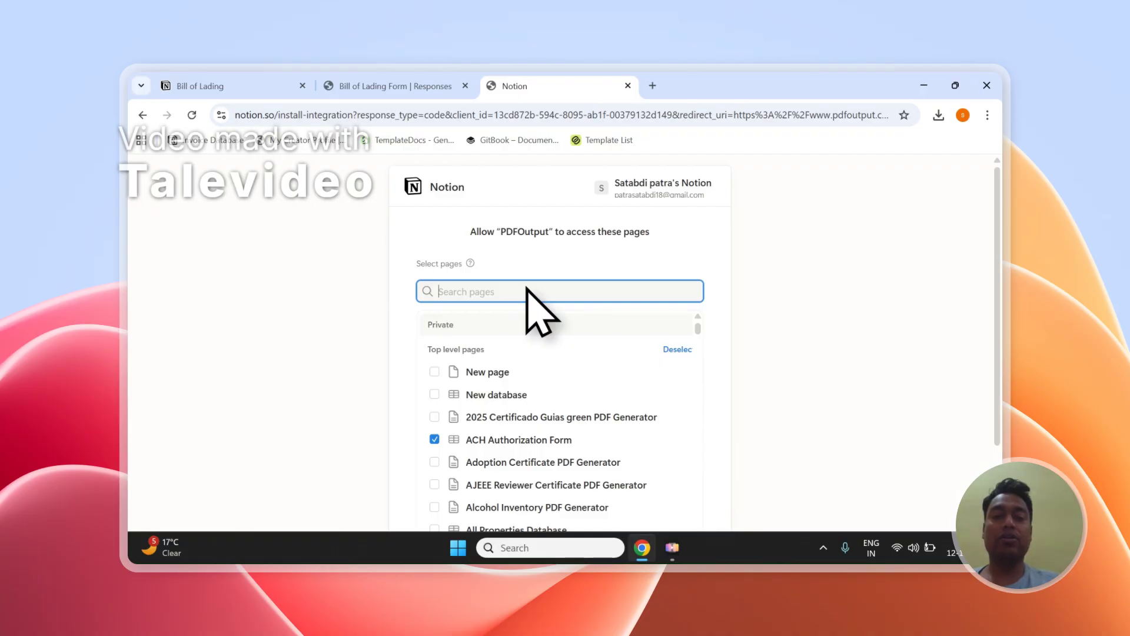
click(392, 86)
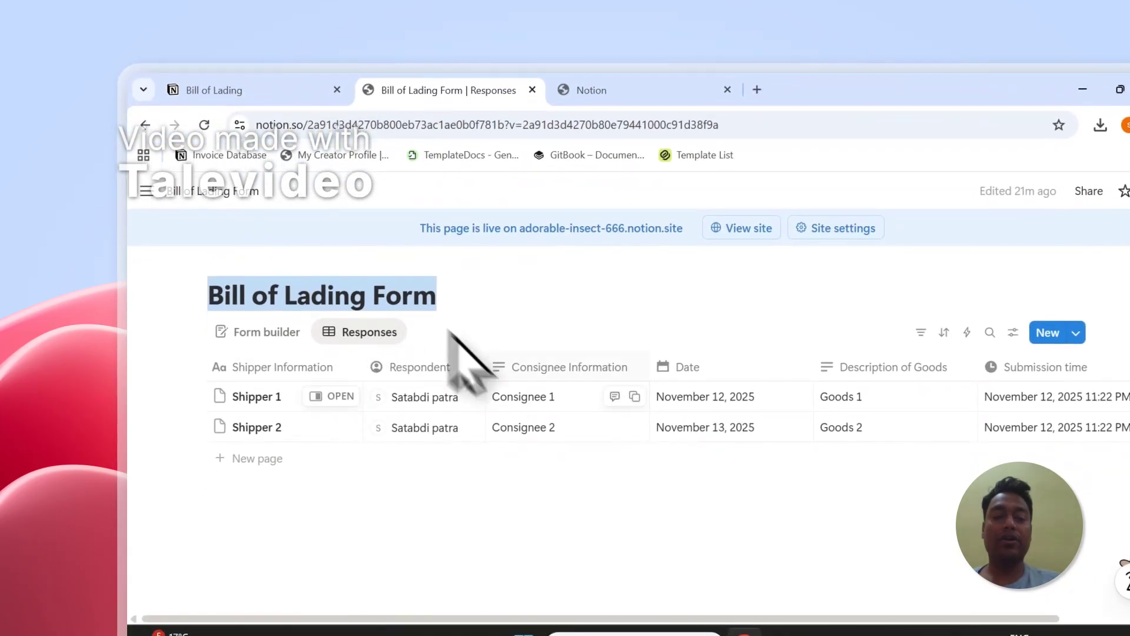
click(612, 89)
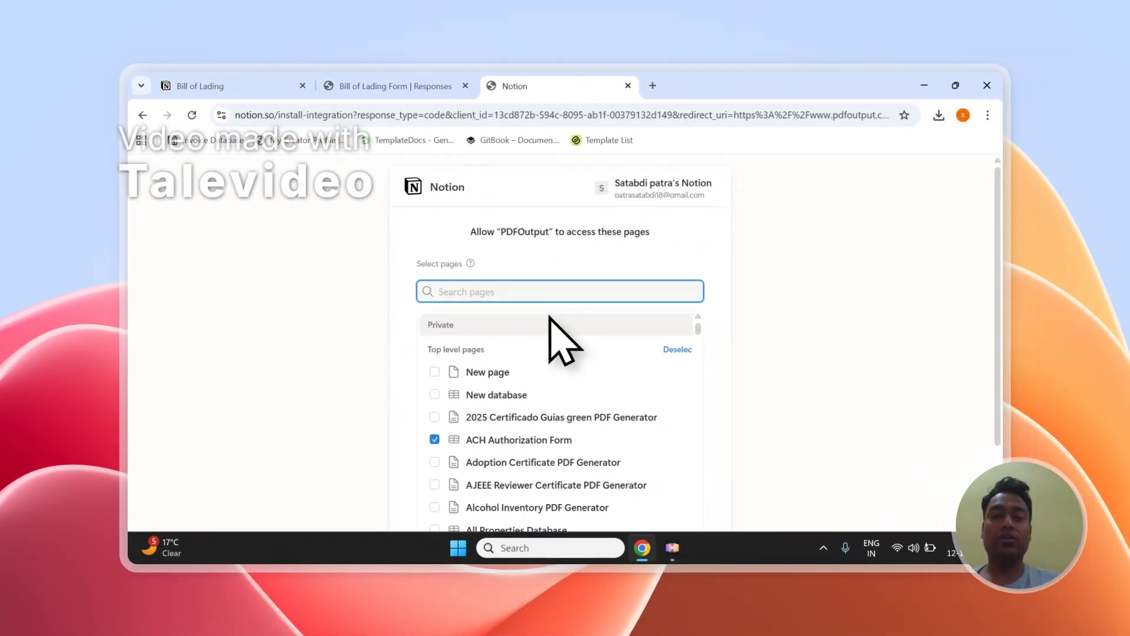
- Allow PDFOutput to access the selected Notion pages and check its list of available databases
drag(994, 260, 1007, 374)
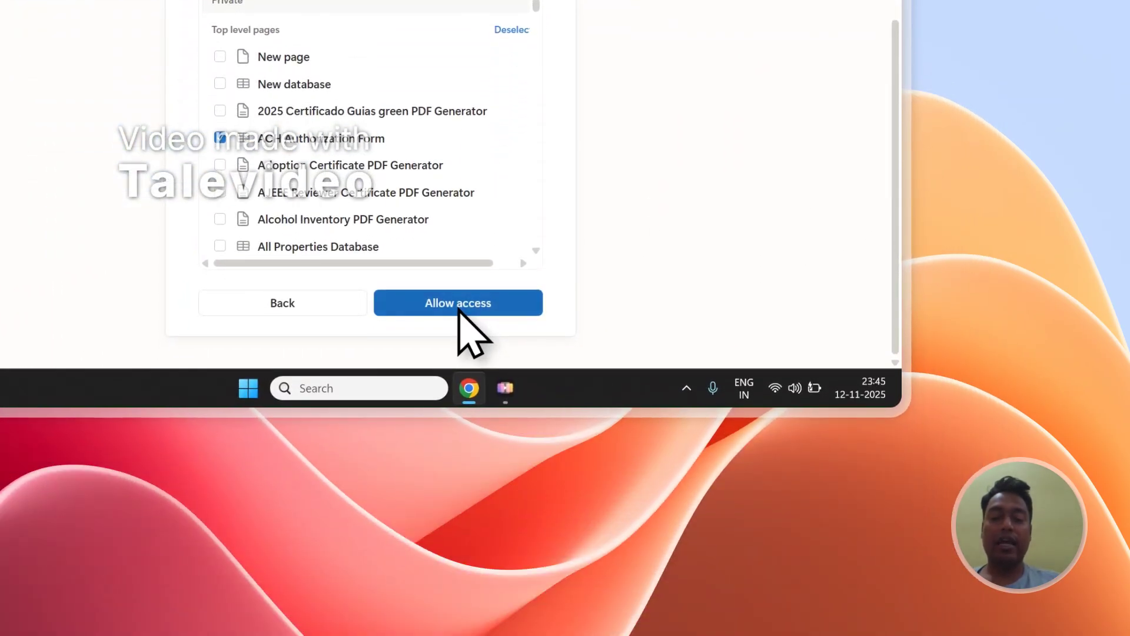
click(460, 612)
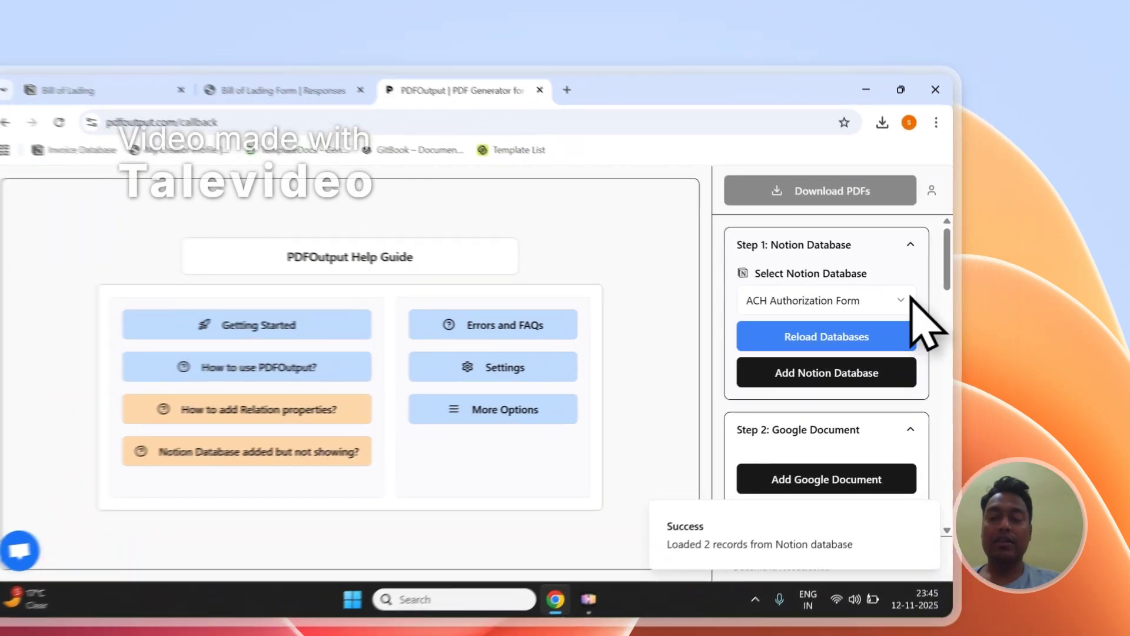
click(907, 300)
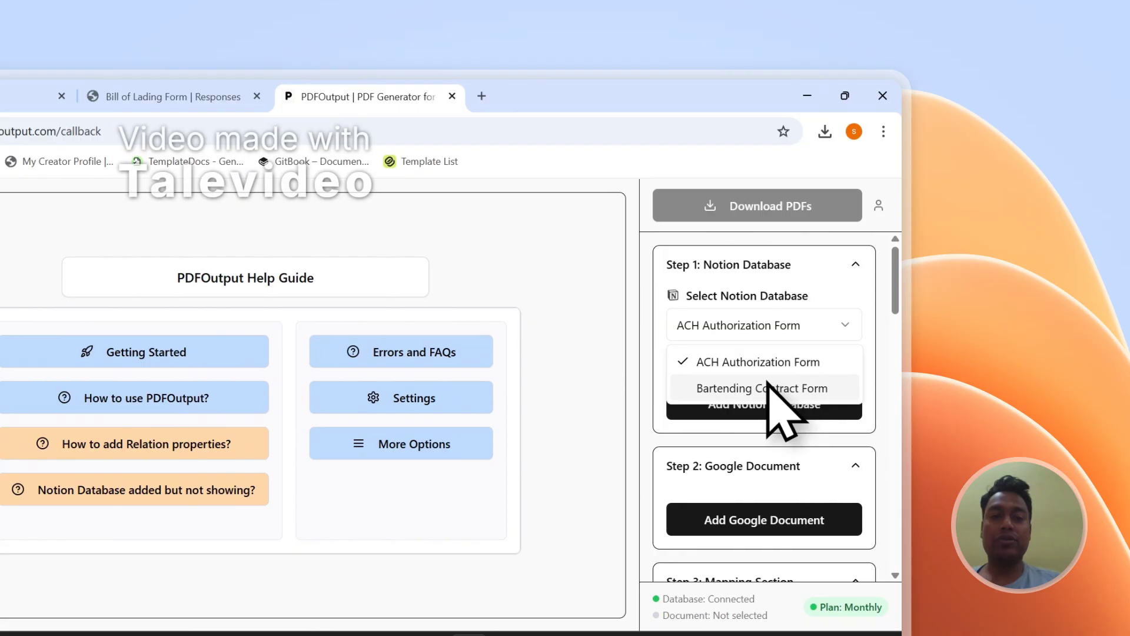
click(785, 320)
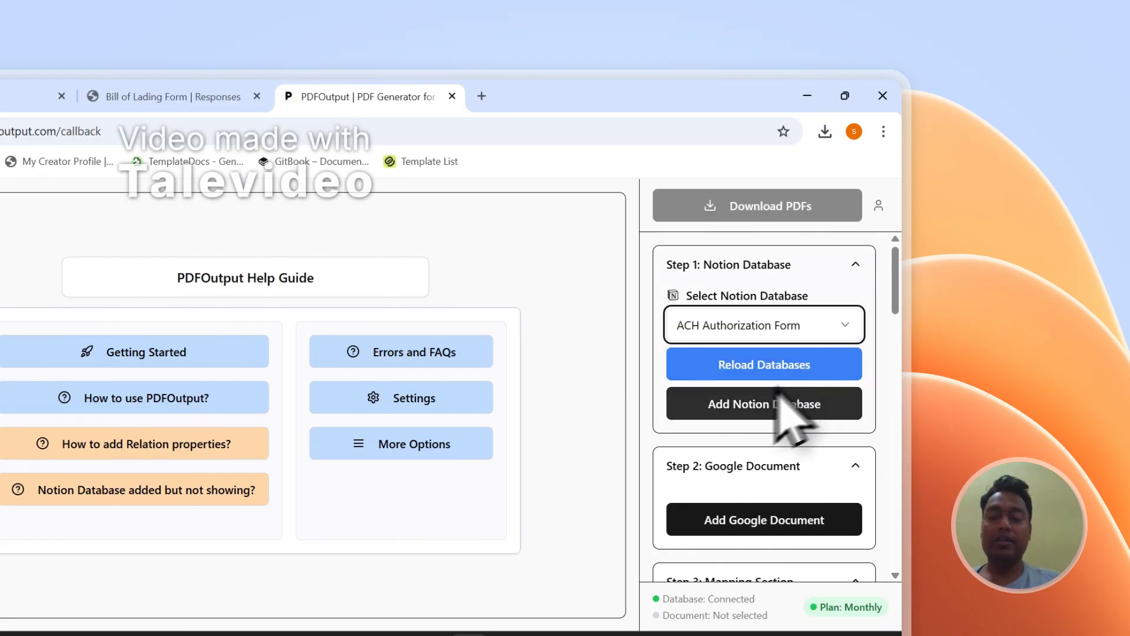
- Reload the Notion databases and select Bill of Lading Form as the source database
click(737, 373)
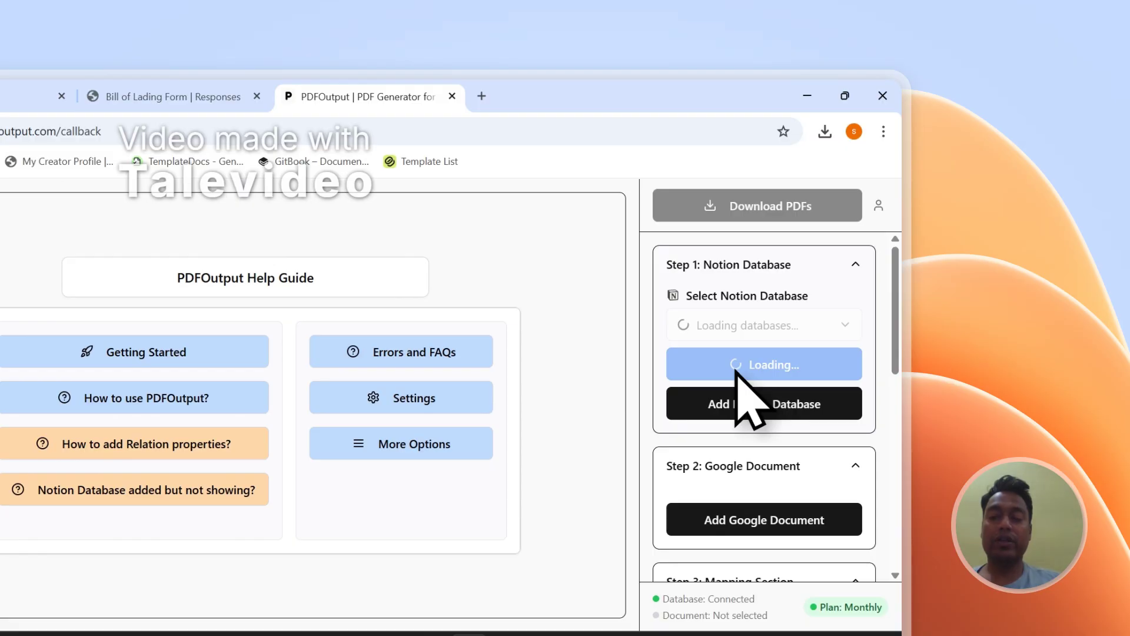
click(754, 326)
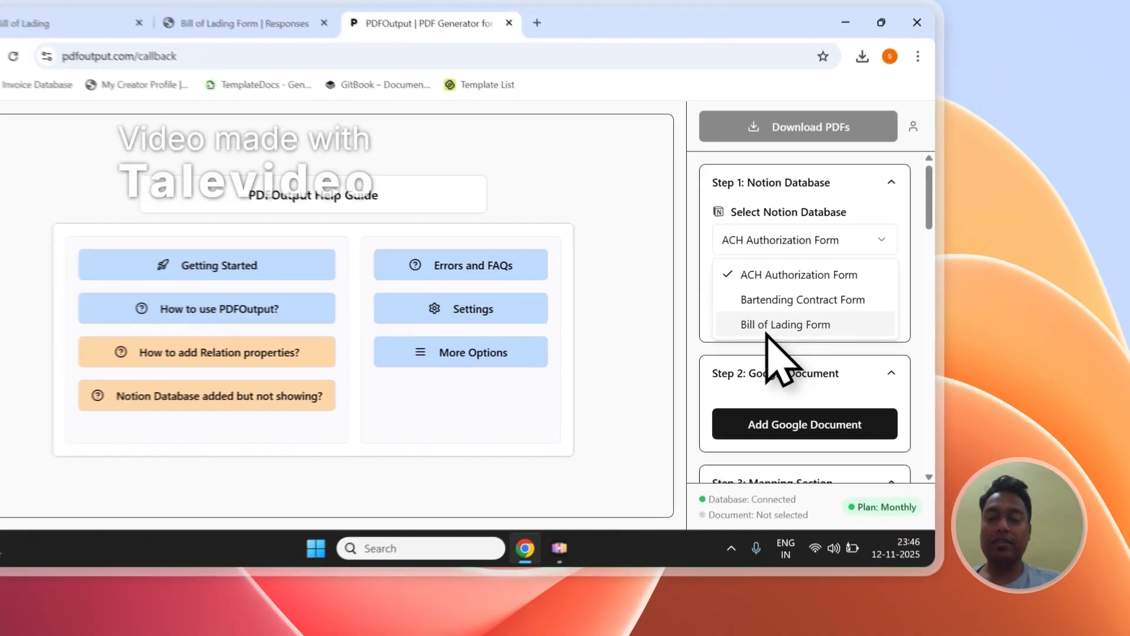
click(871, 351)
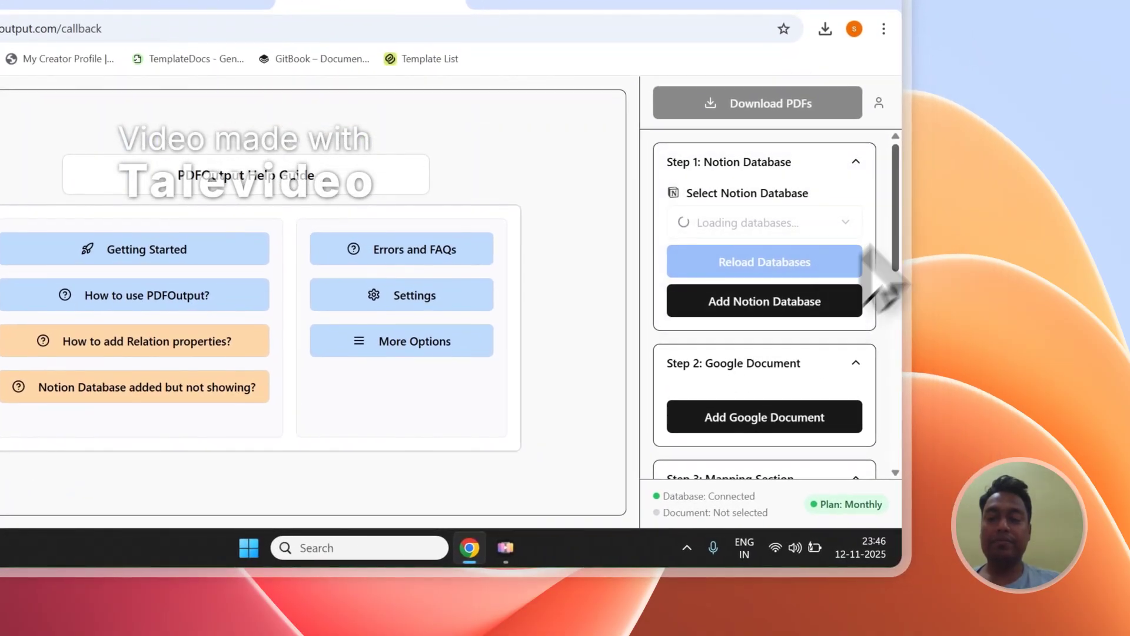
- Compare the property names in the mapping section with the columns of the Notion responses database
drag(898, 175, 896, 252)
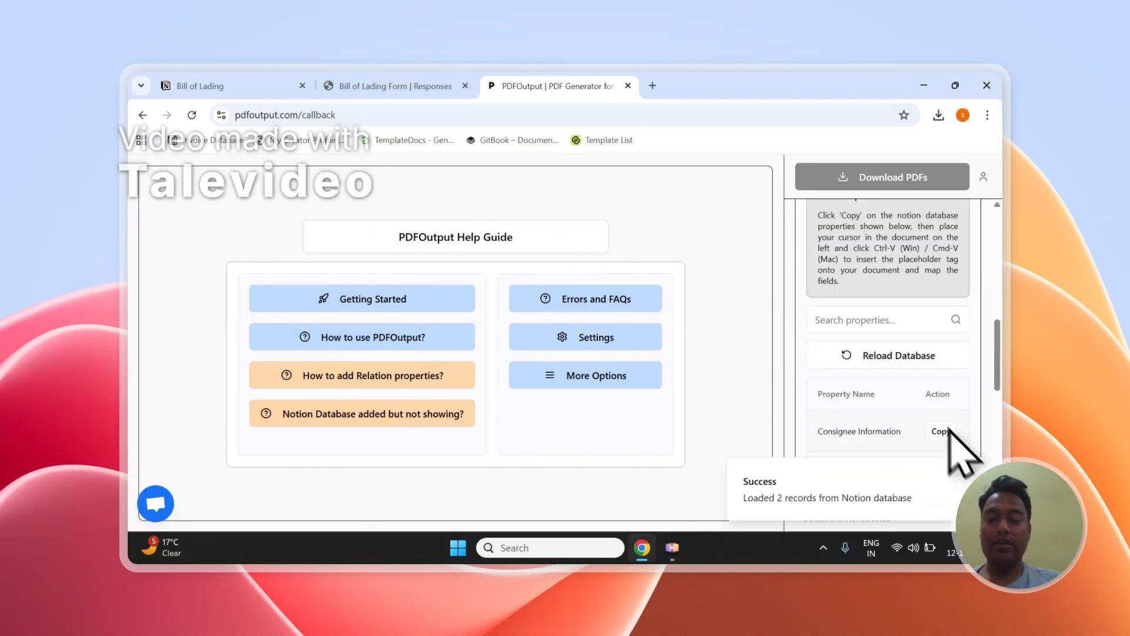
click(377, 85)
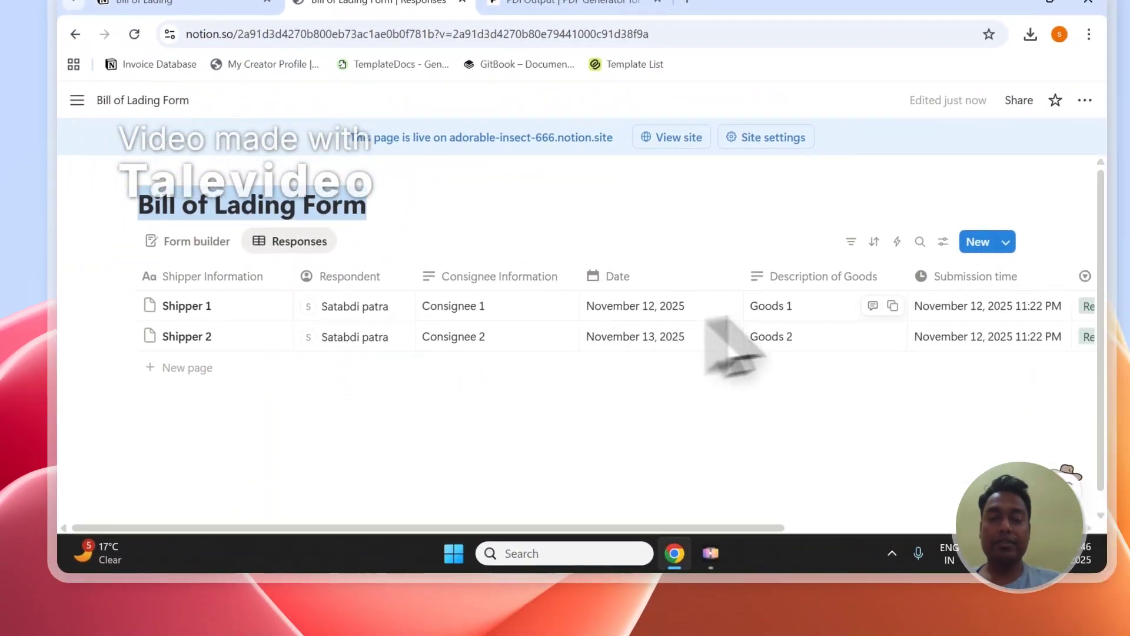
click(642, 2)
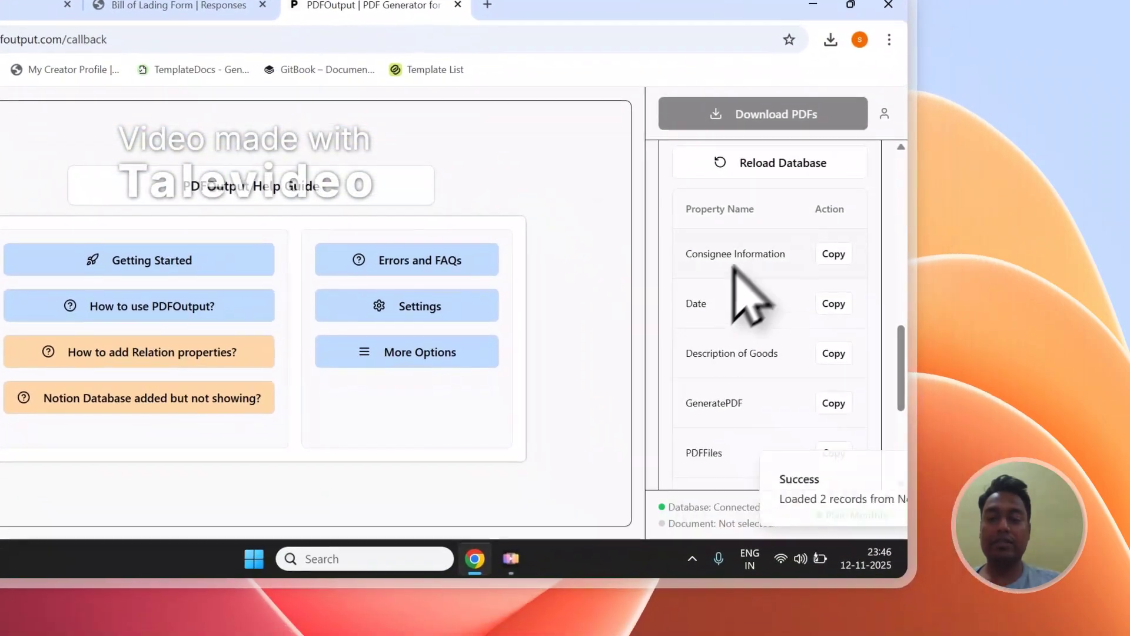
scroll(816, 347, down, 3)
scroll(816, 348, up, 3)
scroll(774, 276, up, 2)
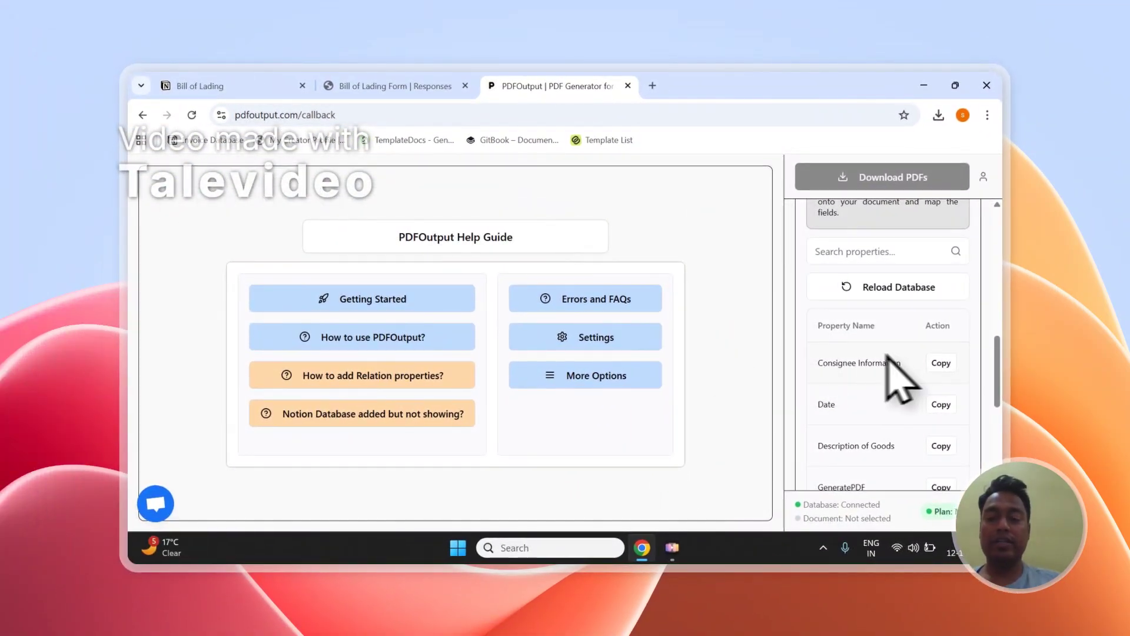
scroll(890, 360, up, 6)
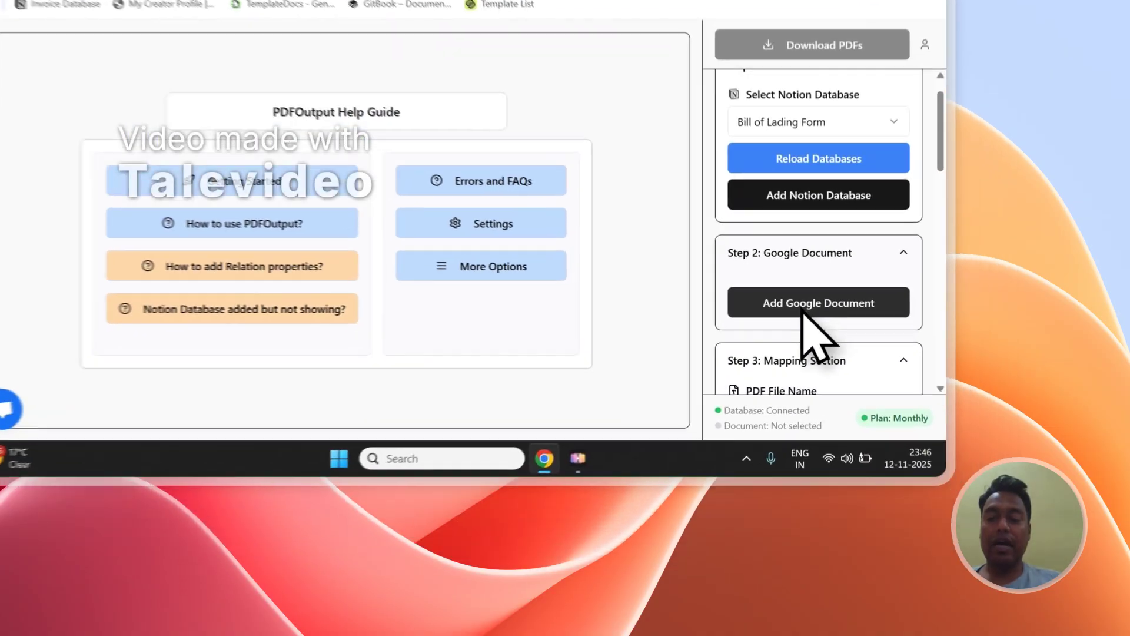
click(802, 307)
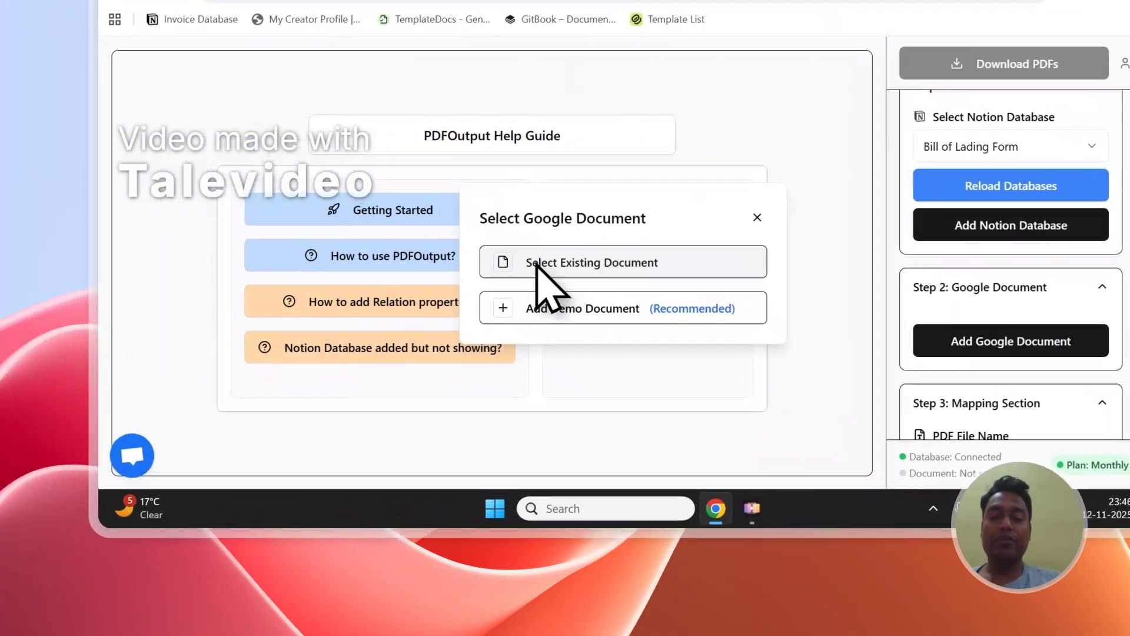
click(283, 141)
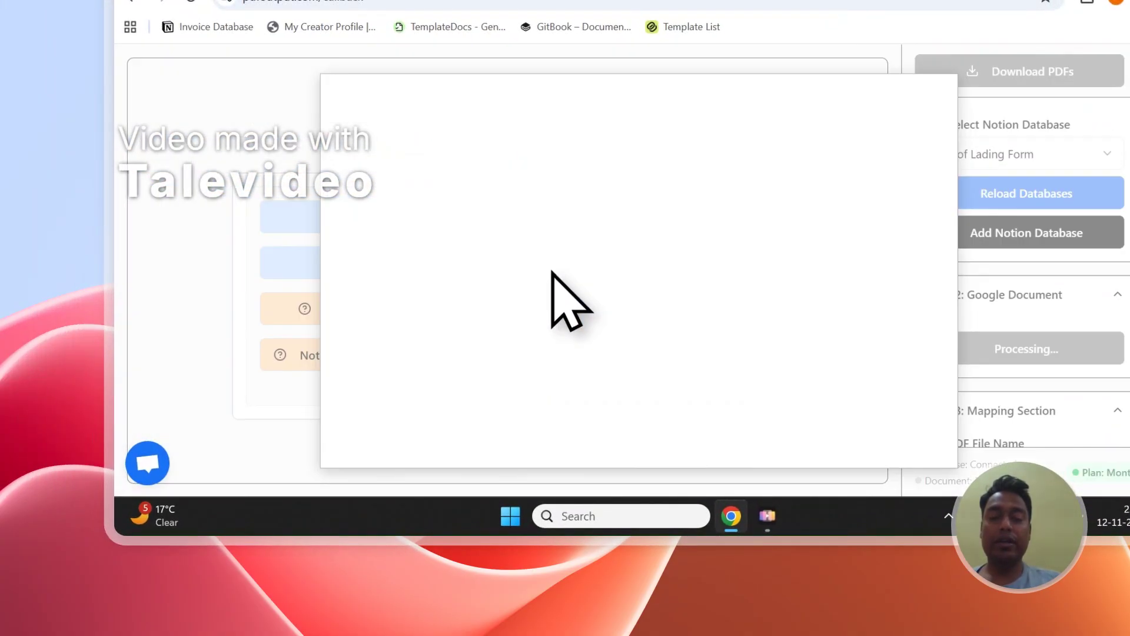
click(443, 139)
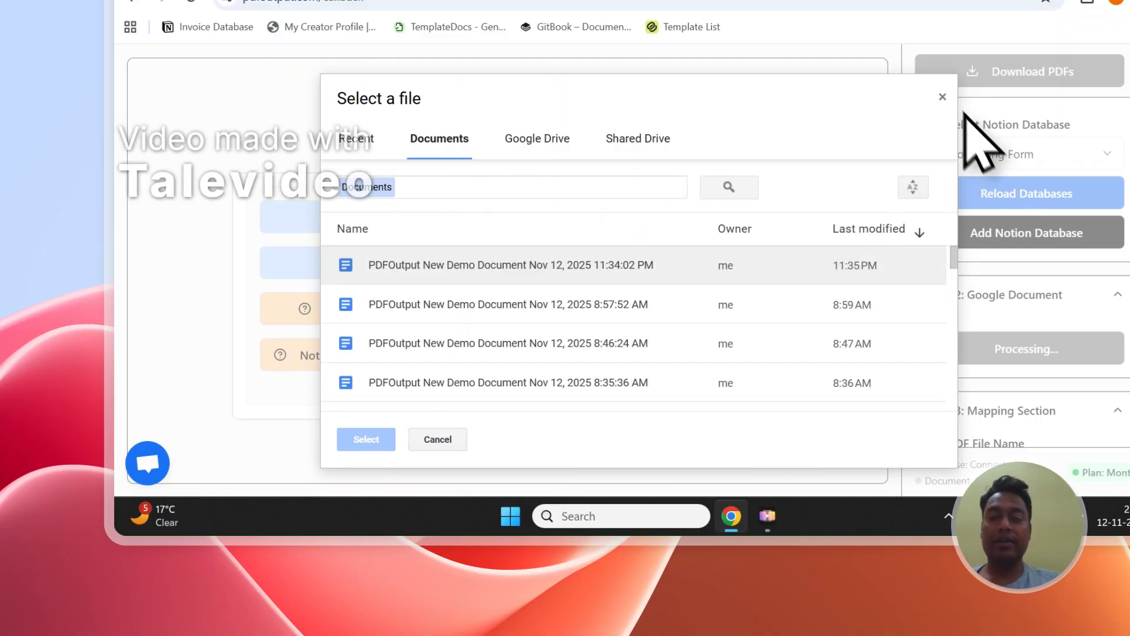
click(943, 98)
- Add the recommended demo Google document and delete its introductory text above the Placeholders heading
click(983, 348)
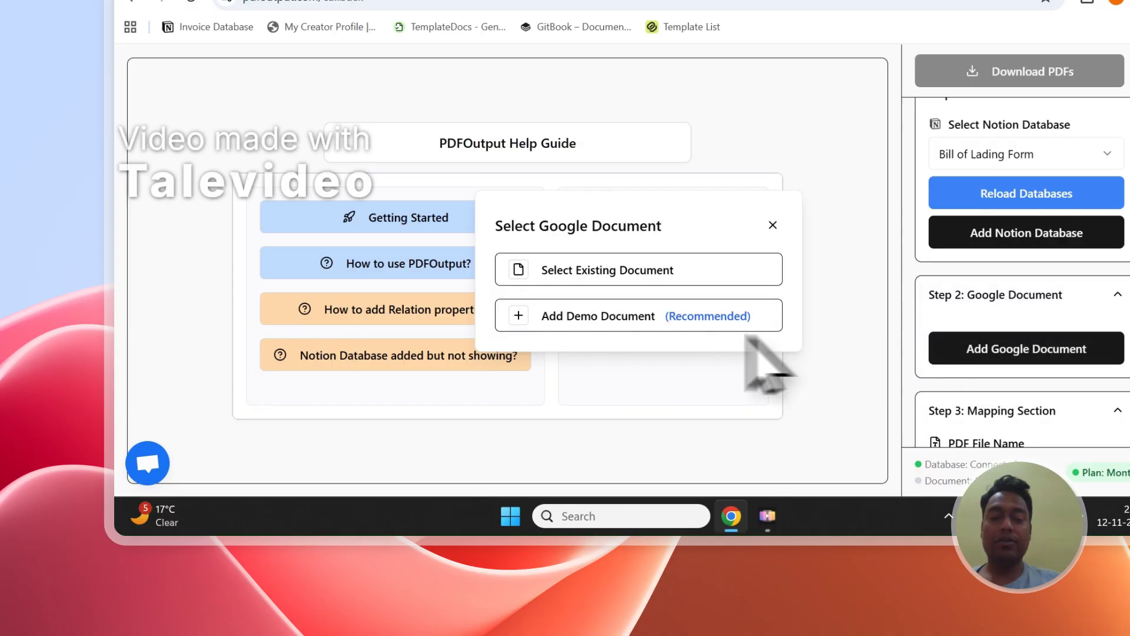
click(586, 321)
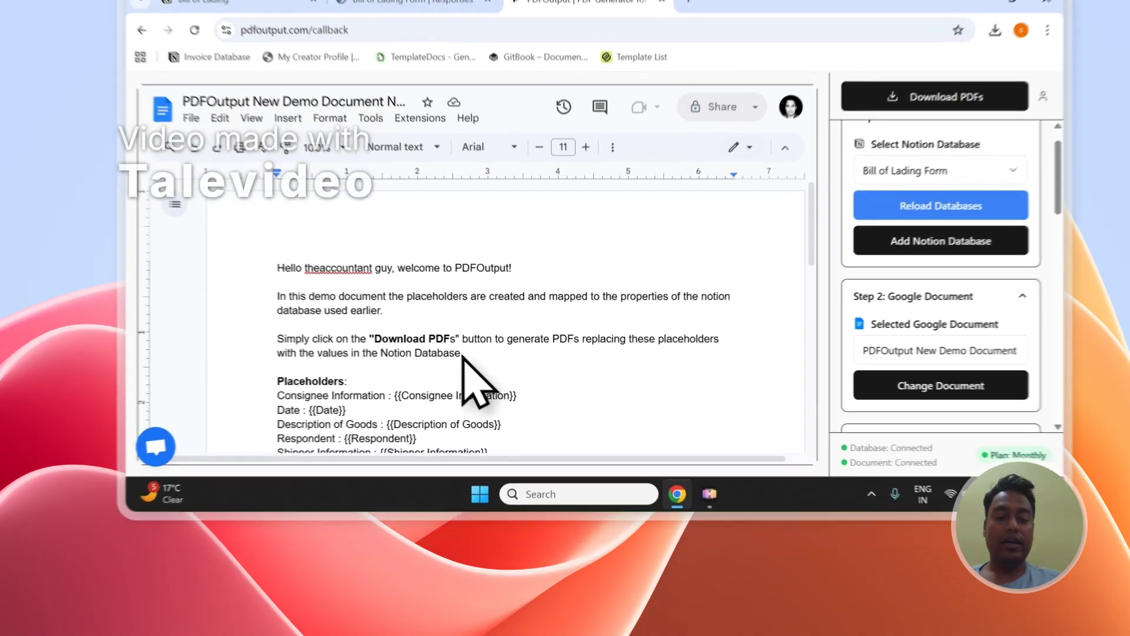
drag(443, 416, 270, 336)
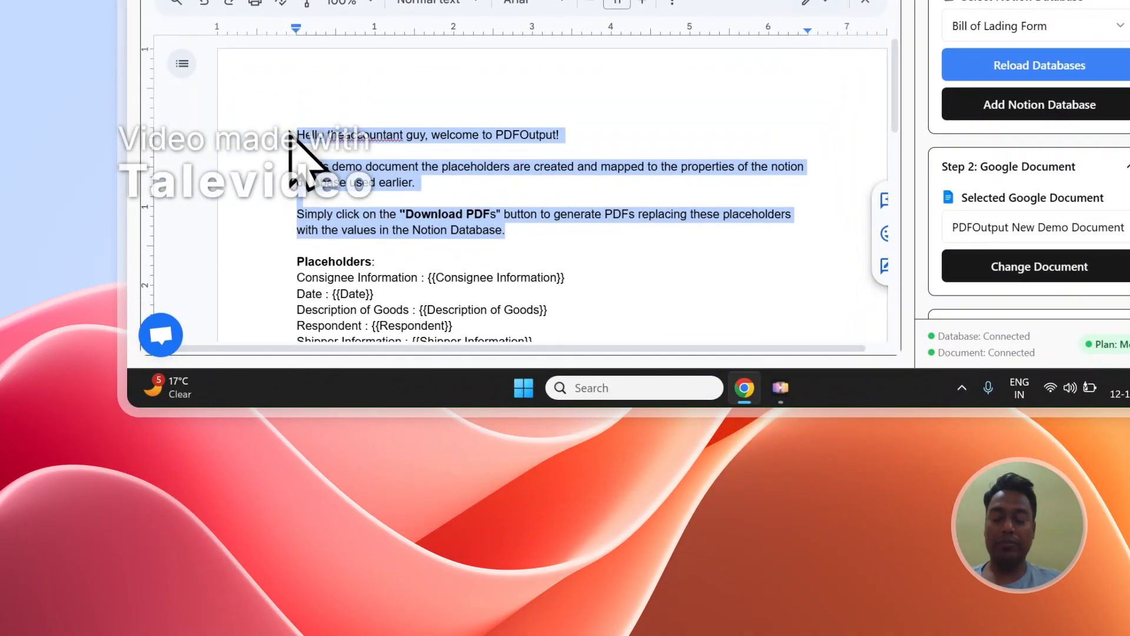
key(BackSpace)
key(BackSpace)
key(BackSpace)
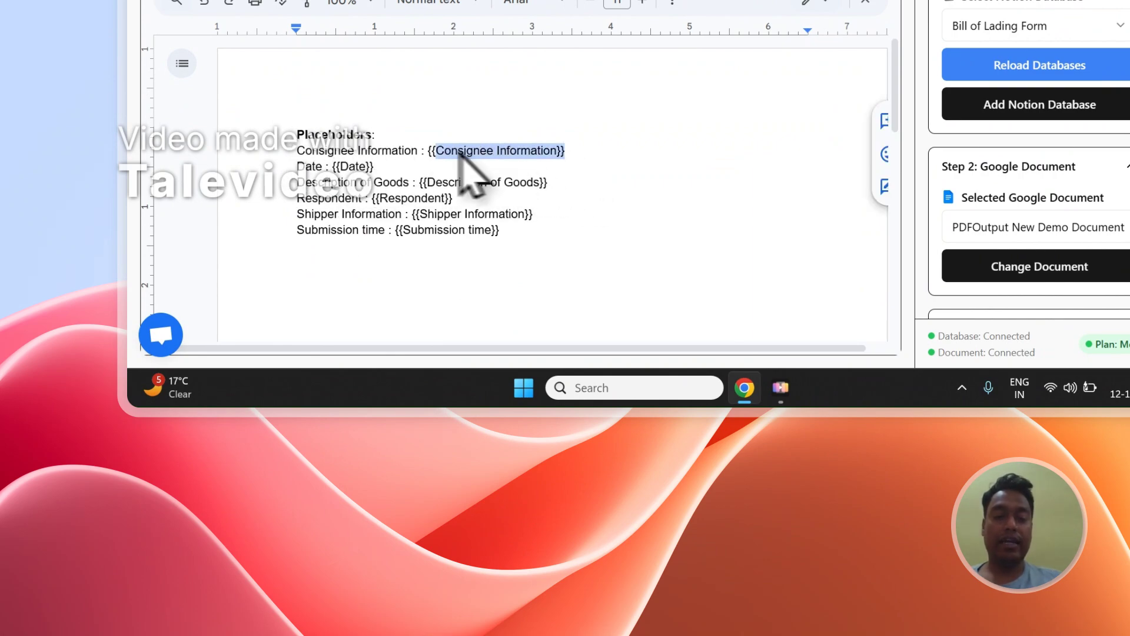
- Compare the placeholders in the demo document with the columns of the Notion responses database
click(444, 81)
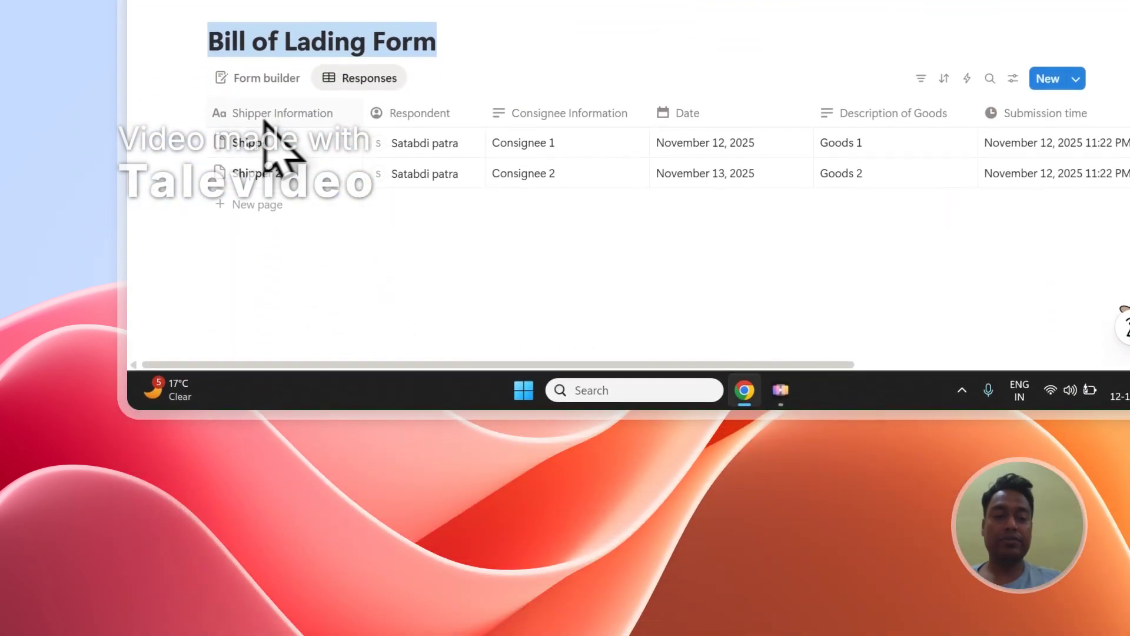
click(600, 121)
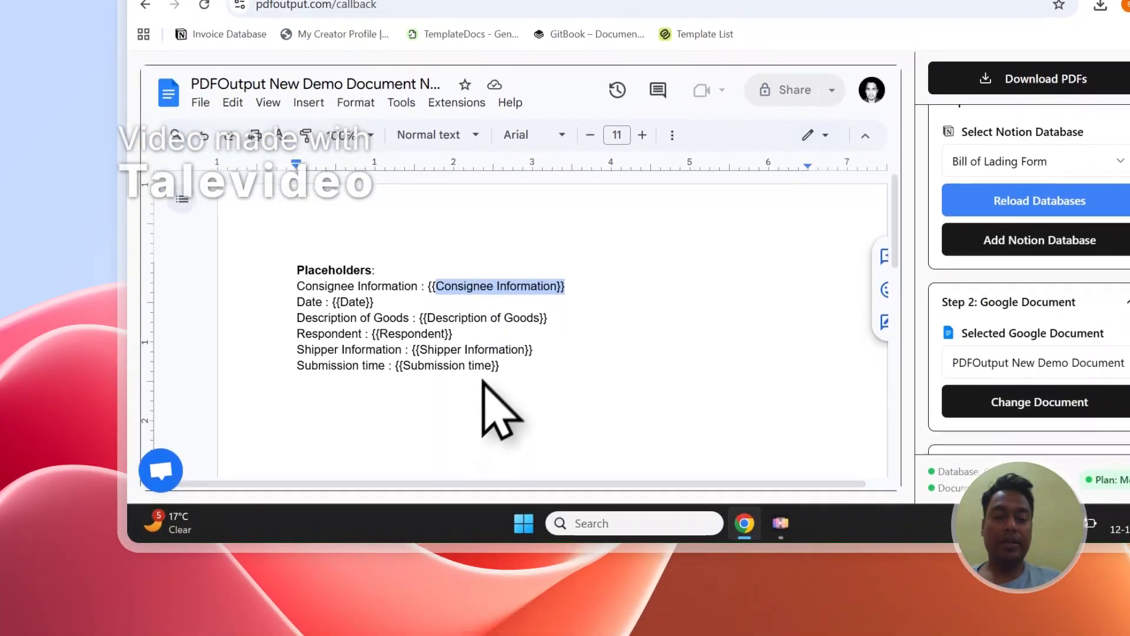
drag(413, 352, 533, 352)
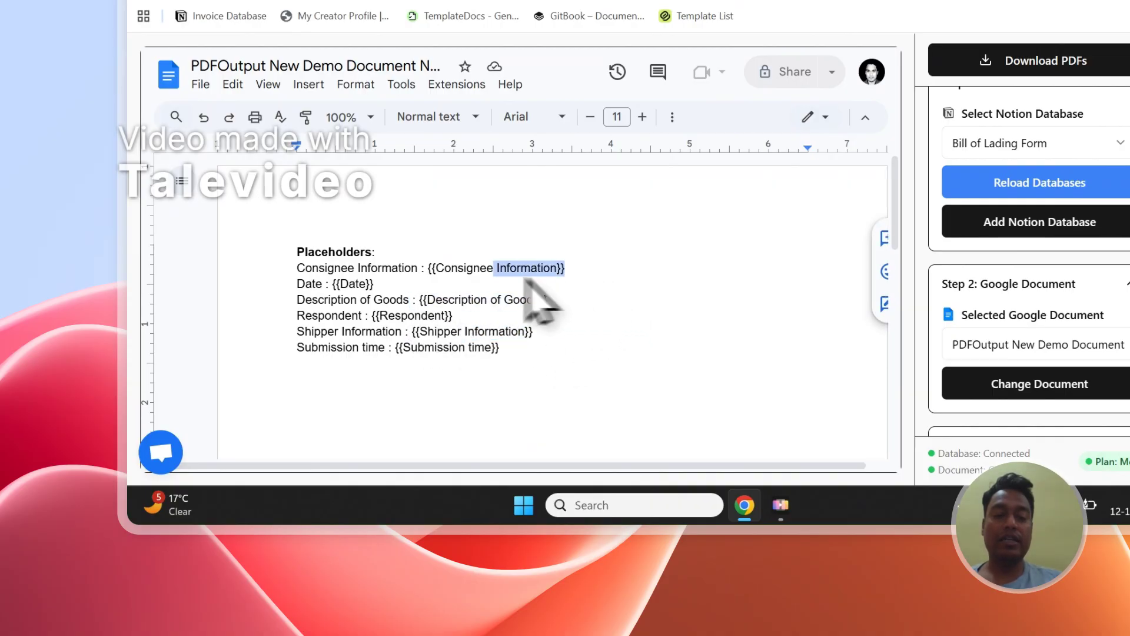
click(451, 104)
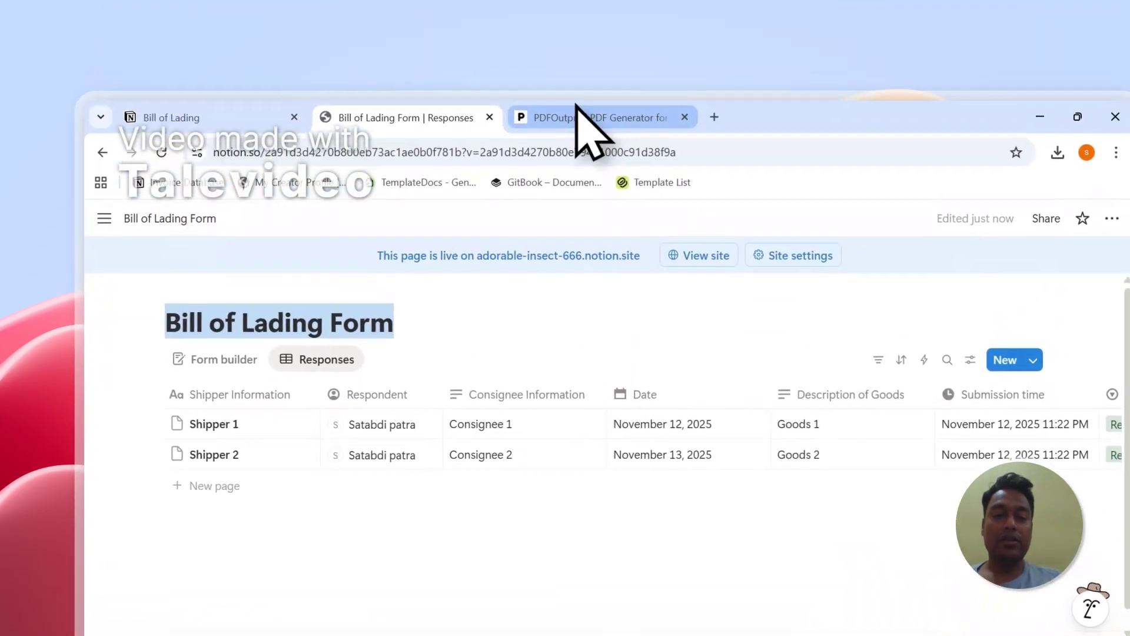
click(585, 144)
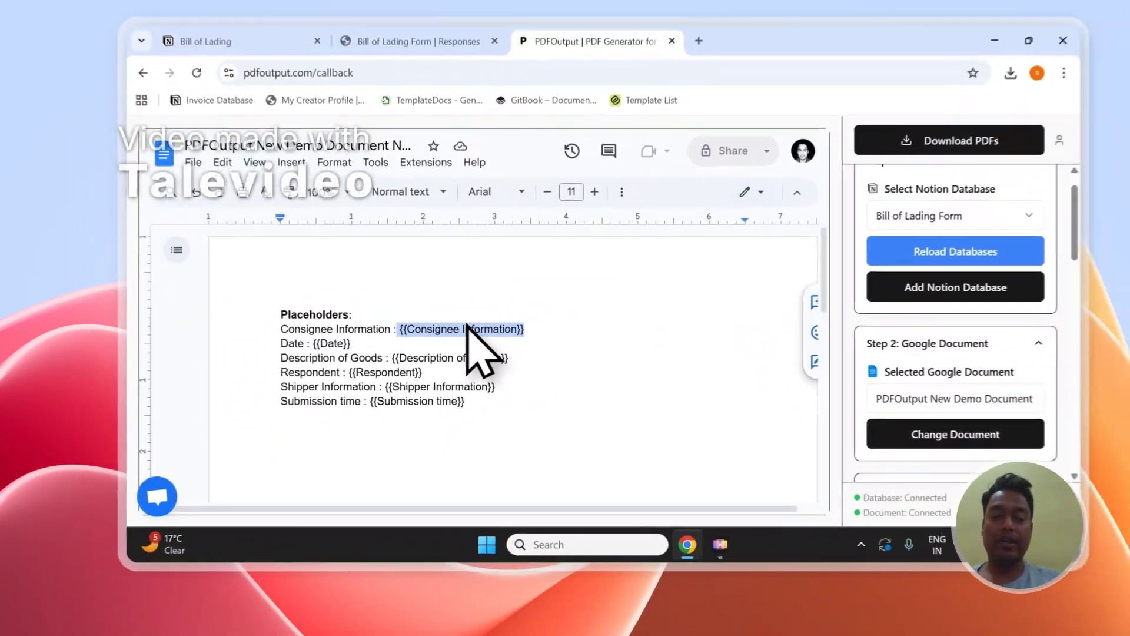
- Copy the Date property's placeholder tag from the mapping section
scroll(948, 365, down, 10)
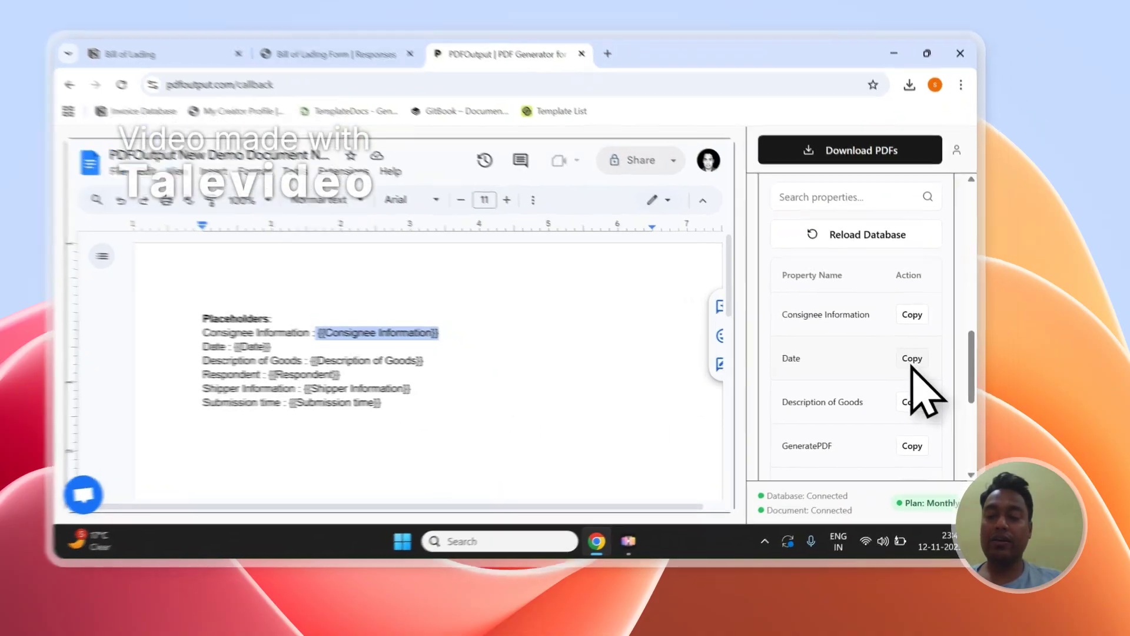
click(941, 374)
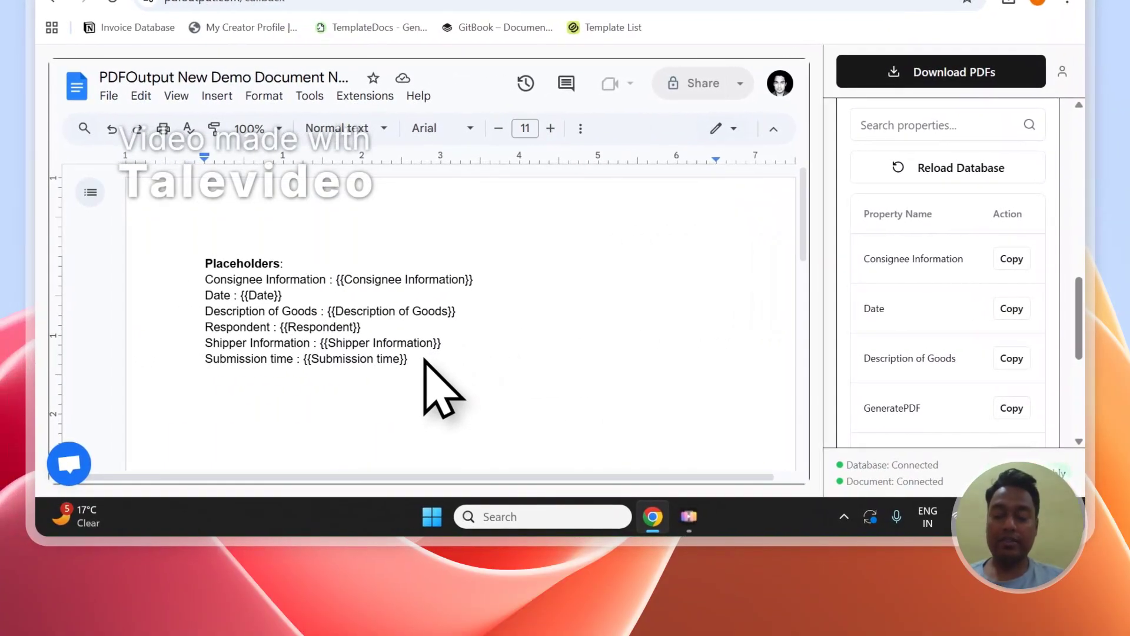
- Insert the Date and Shipper Information placeholder tags on separate lines below the Submission time placeholder
click(424, 361)
key(Return)
key(ctrl+v)
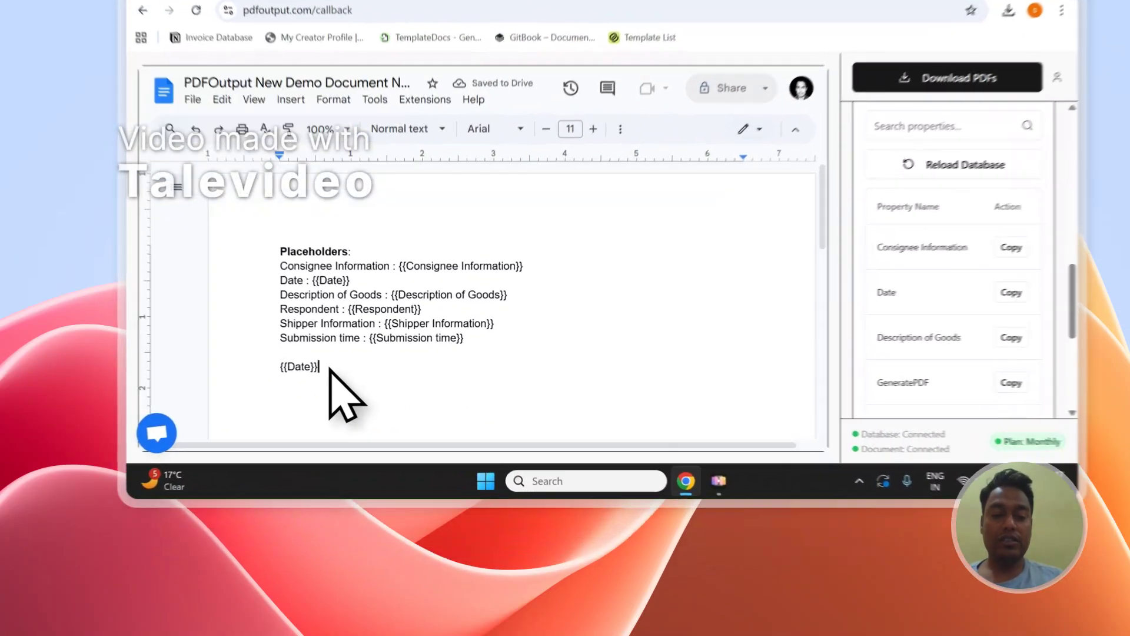
triple_click(297, 443)
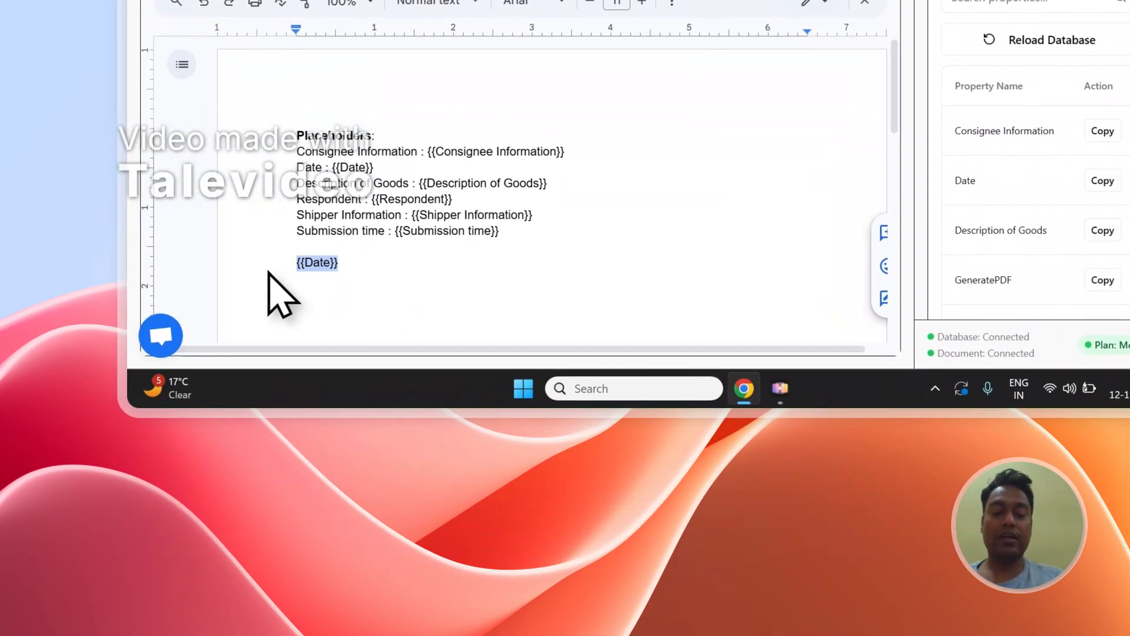
scroll(1119, 247, down, 4)
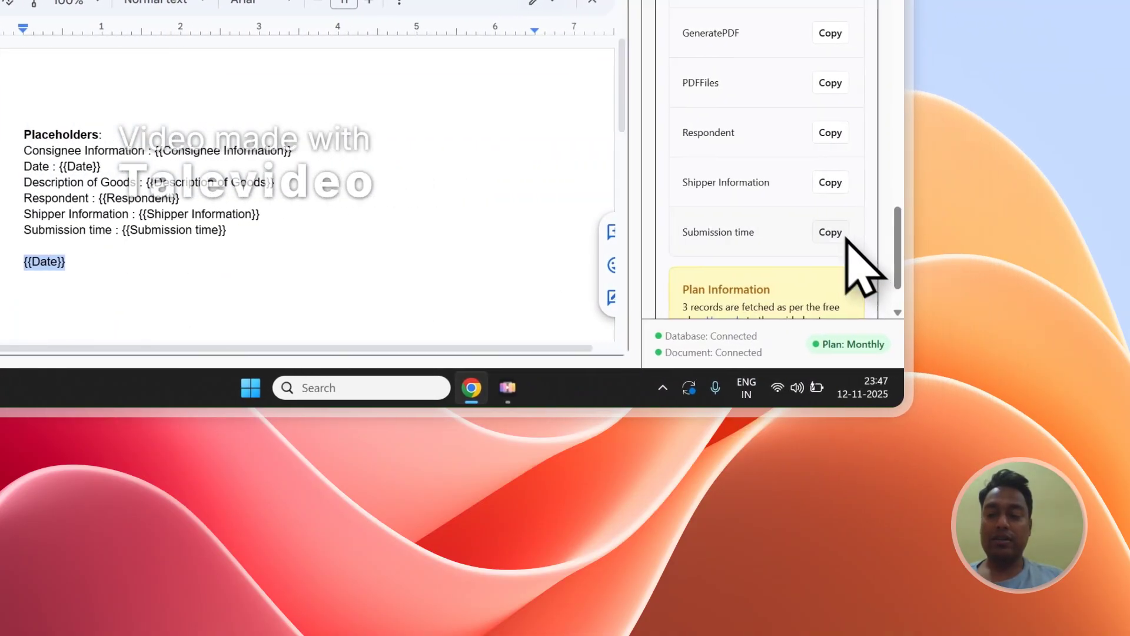
click(828, 183)
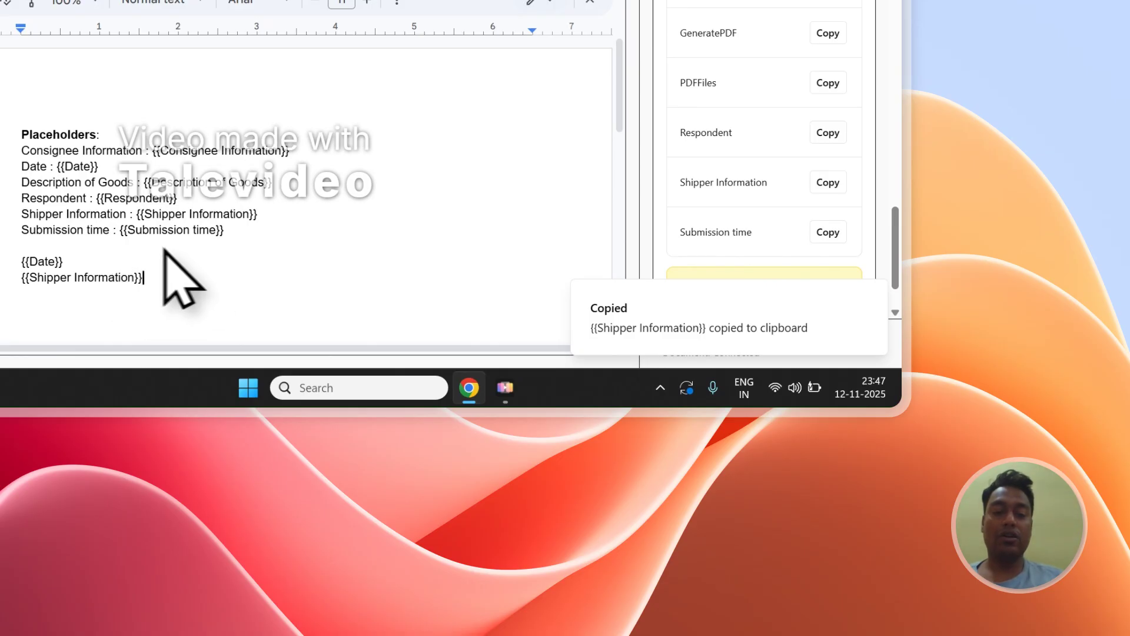
- Delete the extra Date and Shipper Information tags and the blank line beneath the Submission time placeholder
drag(154, 276, 21, 246)
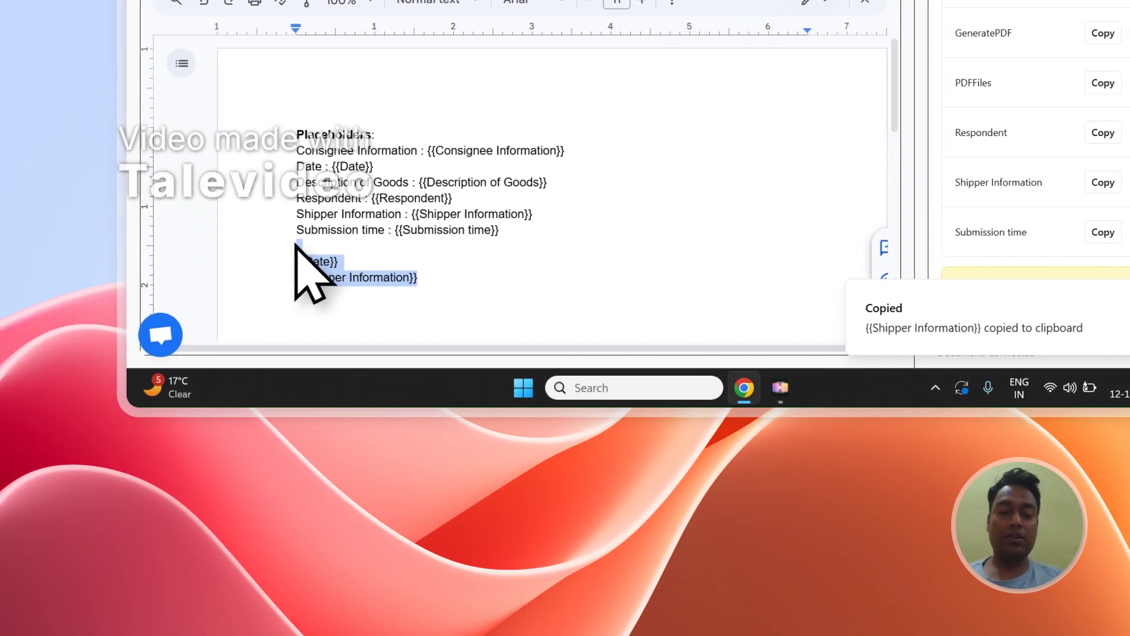
key(BackSpace)
key(BackSpace)
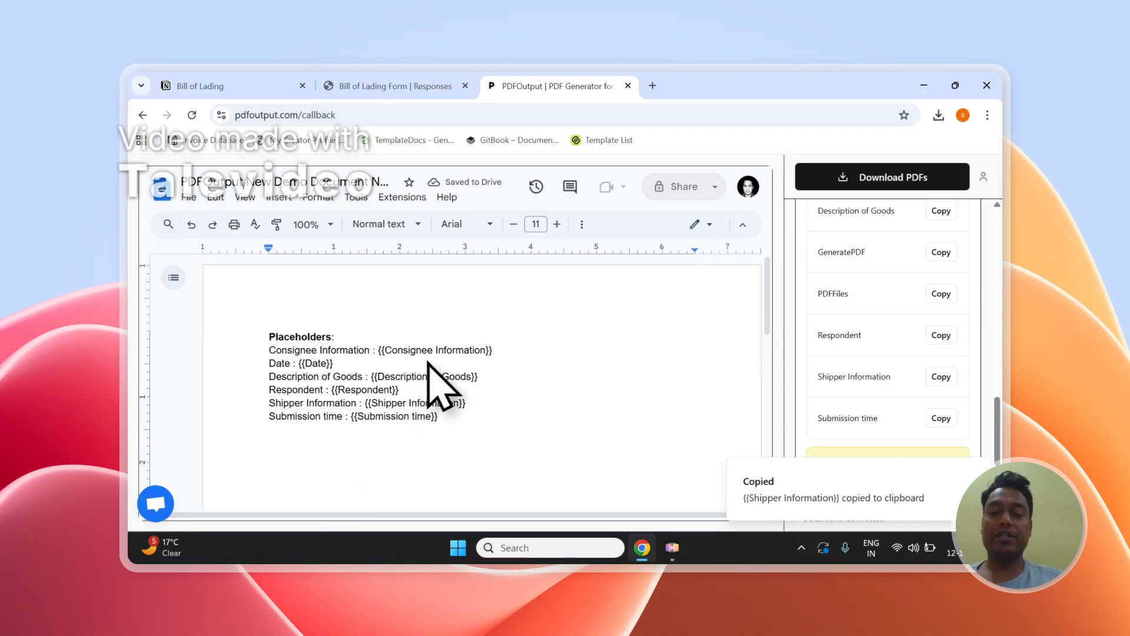
- Compare the PDF File Name property with the Consignee Information column in the Notion responses, and check the GeneratePDF and PDFFiles columns
scroll(959, 392, up, 5)
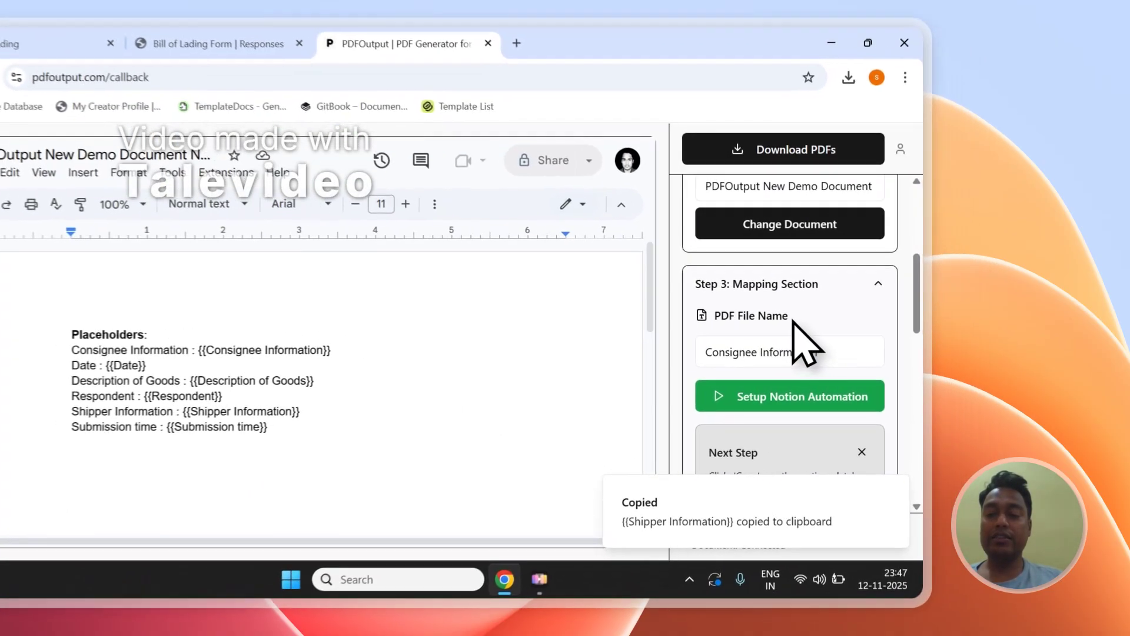
drag(823, 320, 882, 323)
click(173, 33)
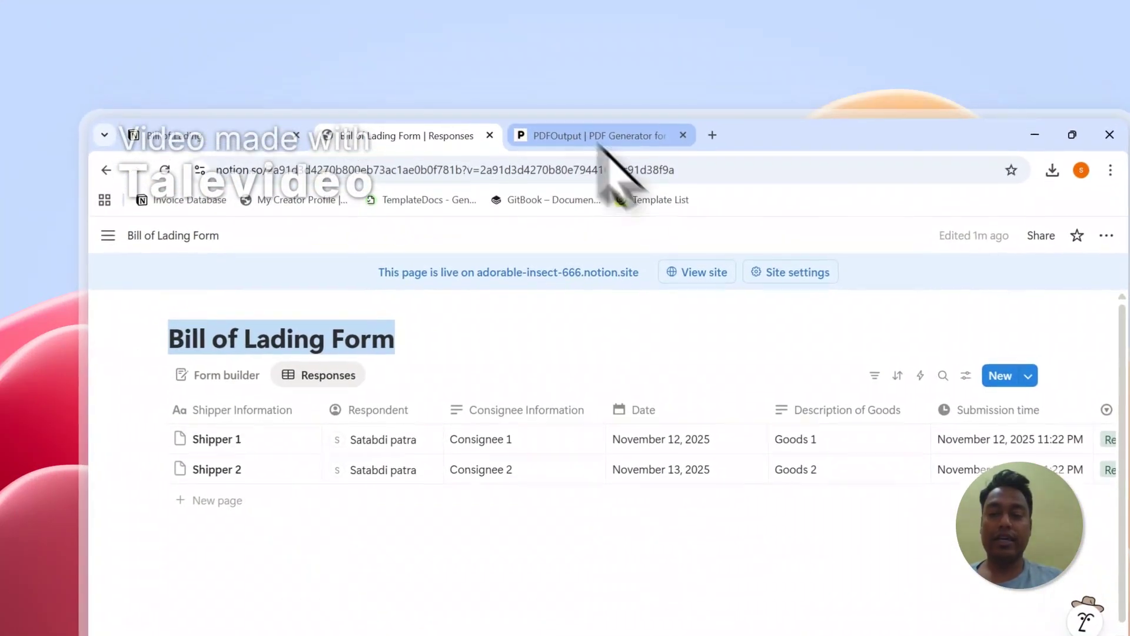
click(551, 85)
click(930, 462)
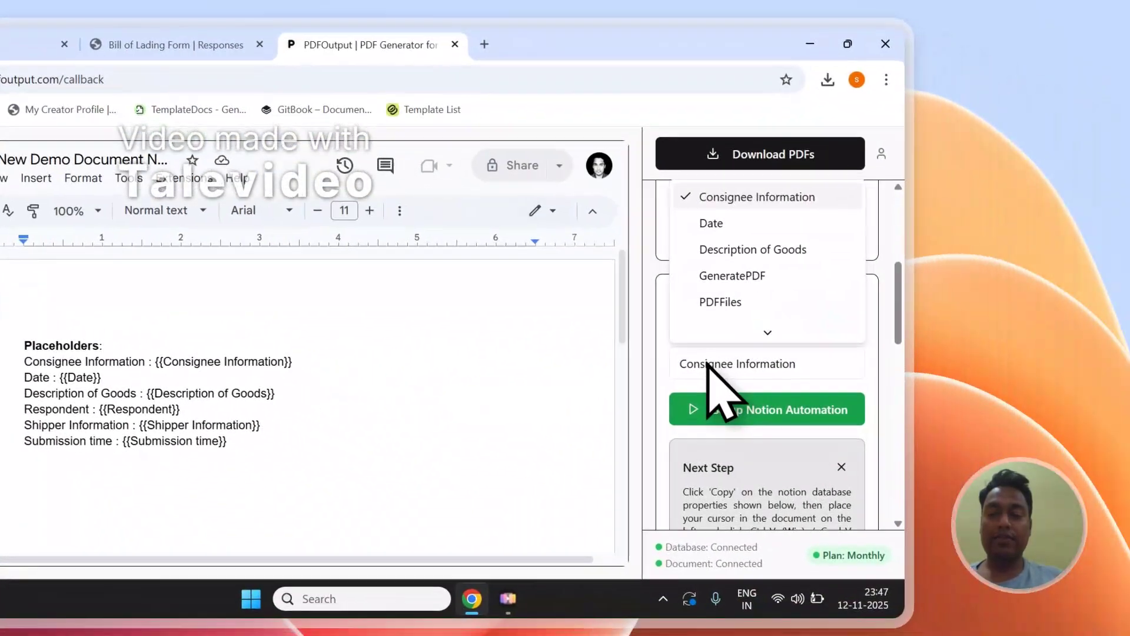
click(173, 43)
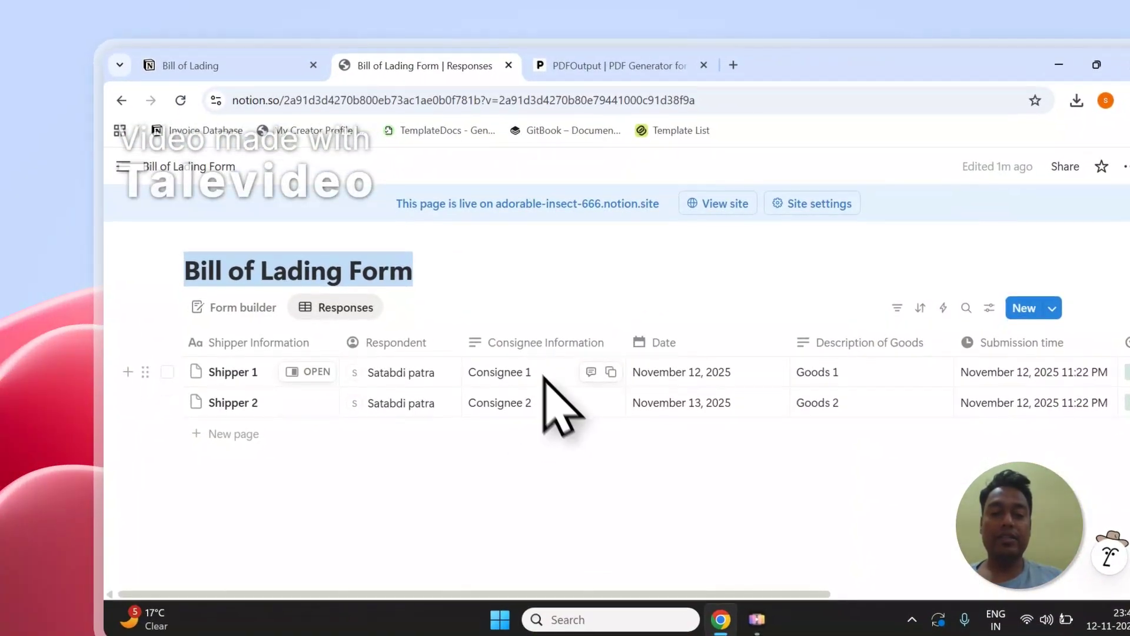
click(610, 66)
click(424, 65)
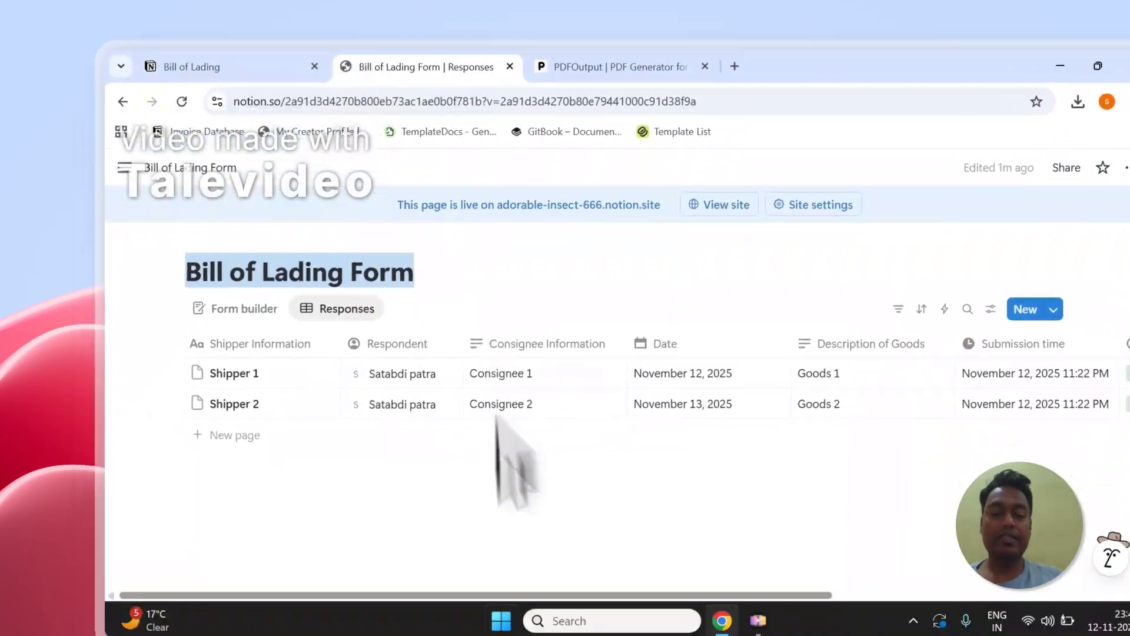
drag(491, 596, 831, 596)
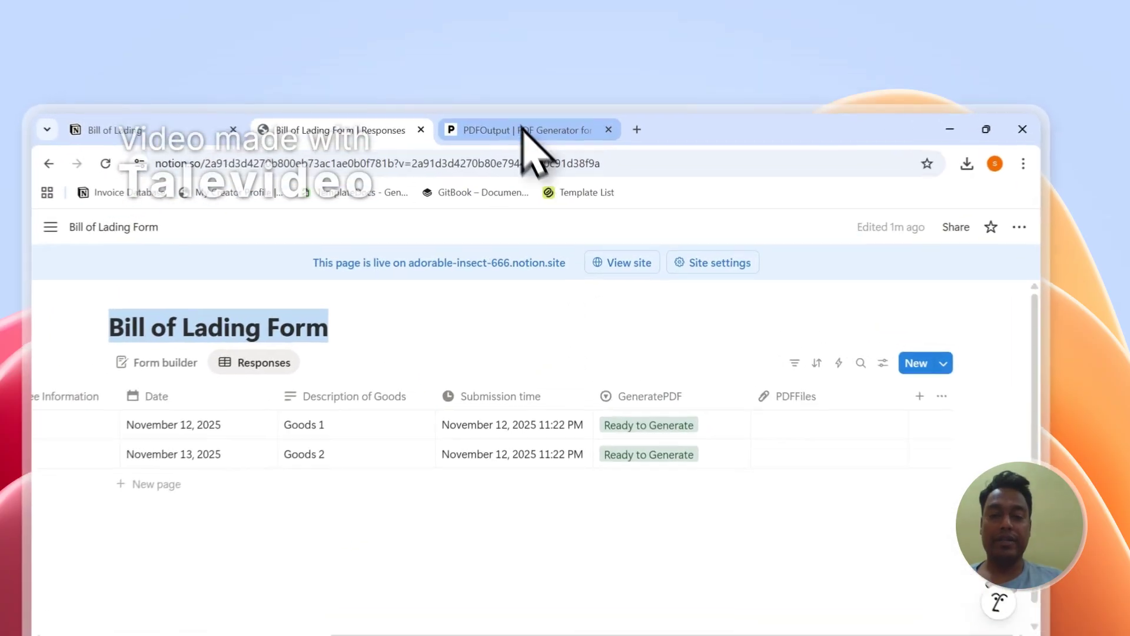
- Generate and download the PDFs for the Bill of Lading Form responses, and go back to the Notion responses database
click(550, 86)
scroll(869, 350, down, 5)
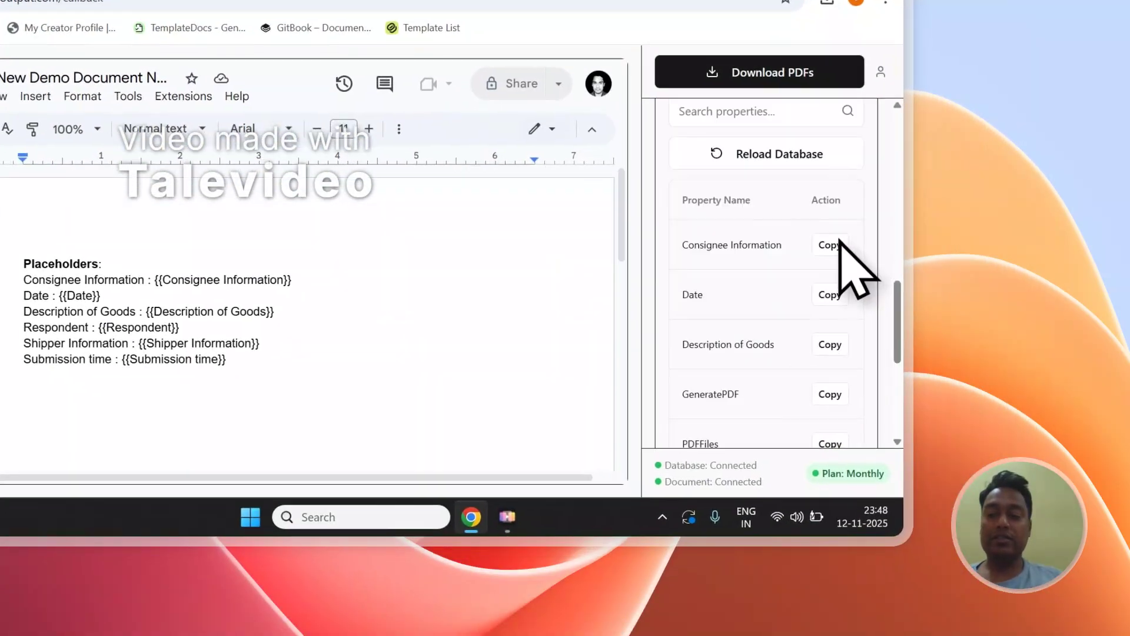
scroll(840, 240, up, 5)
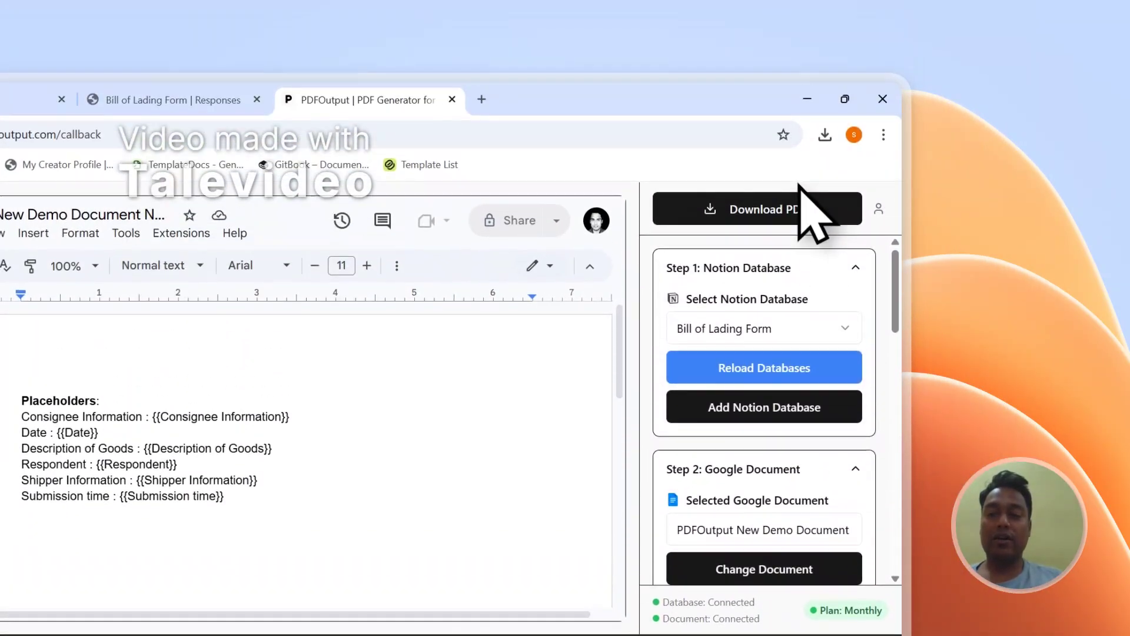
click(800, 73)
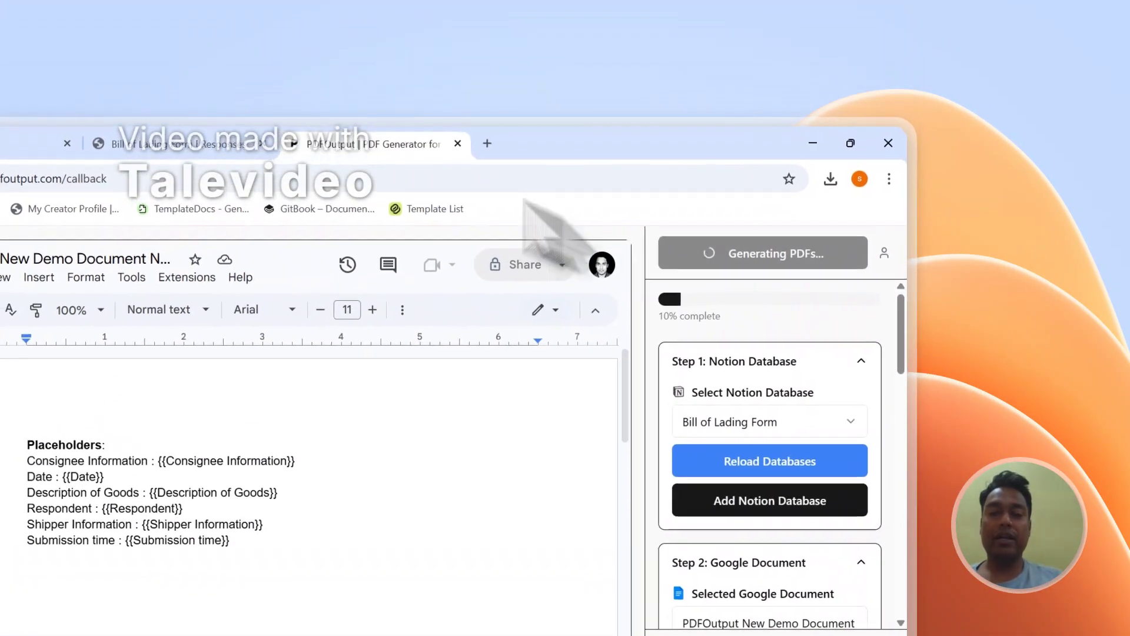
click(212, 140)
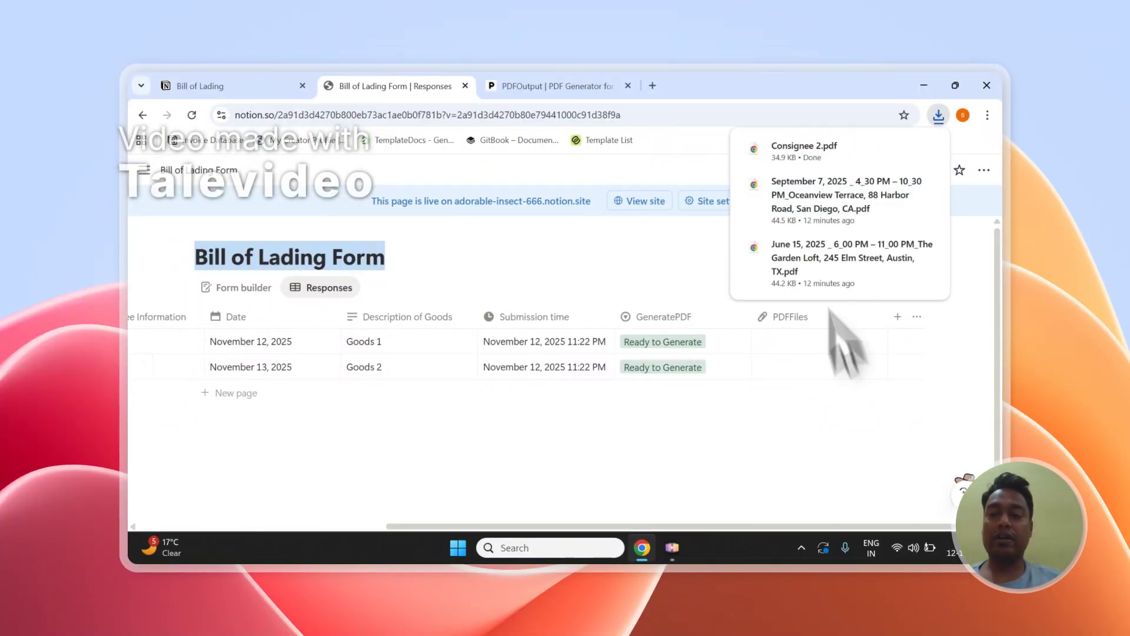
click(658, 282)
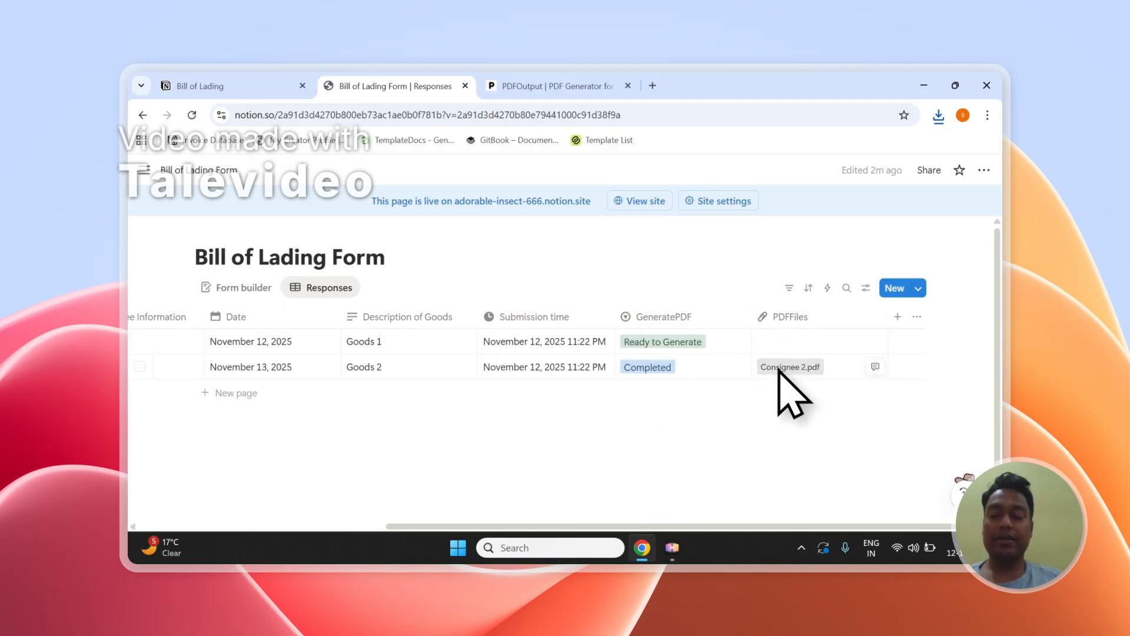
- Open Consignee 2.pdf from the PDFFiles column and check the values filled into its placeholders
click(771, 367)
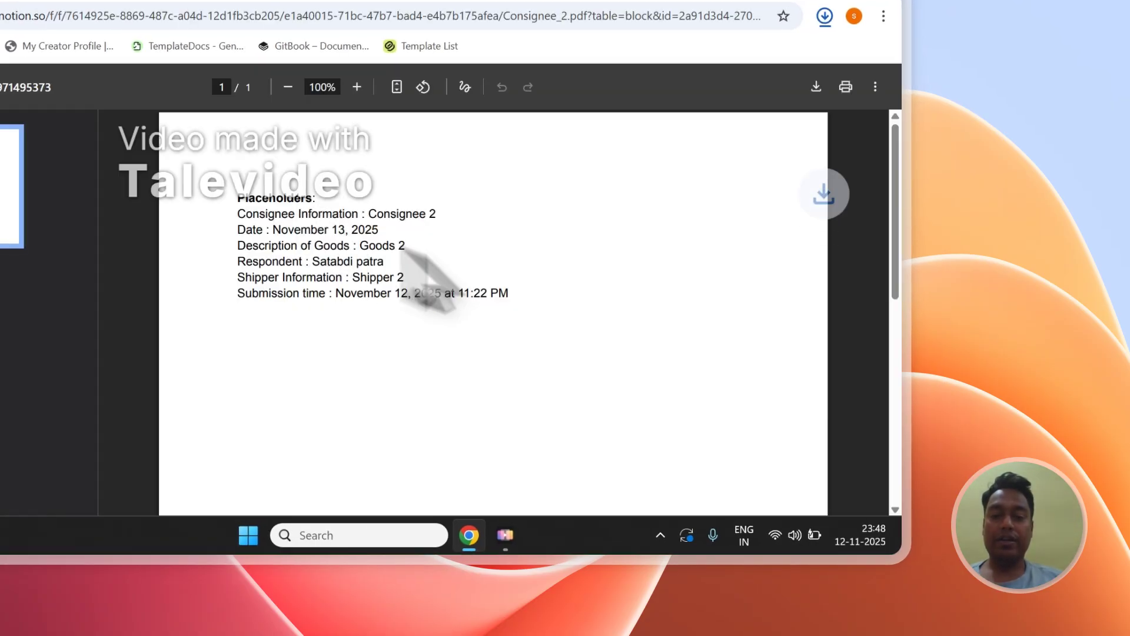
drag(508, 292, 420, 266)
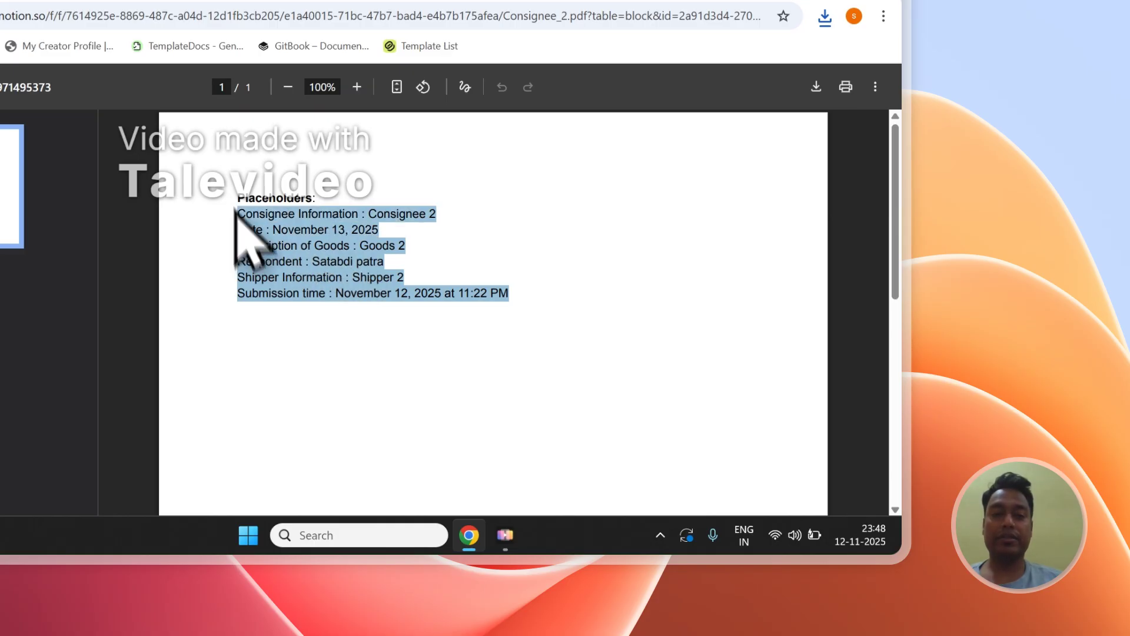
click(135, 2)
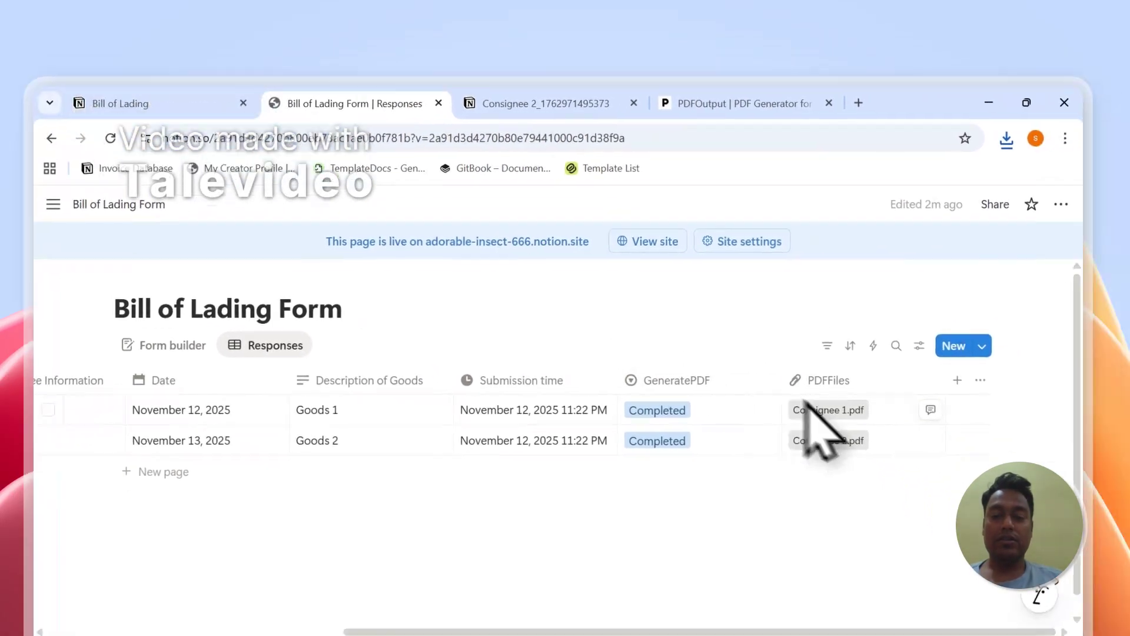
- Open Consignee 1.pdf from the PDFFiles column, compare its filled-in values with Consignee 2.pdf, and return to the responses database
click(716, 307)
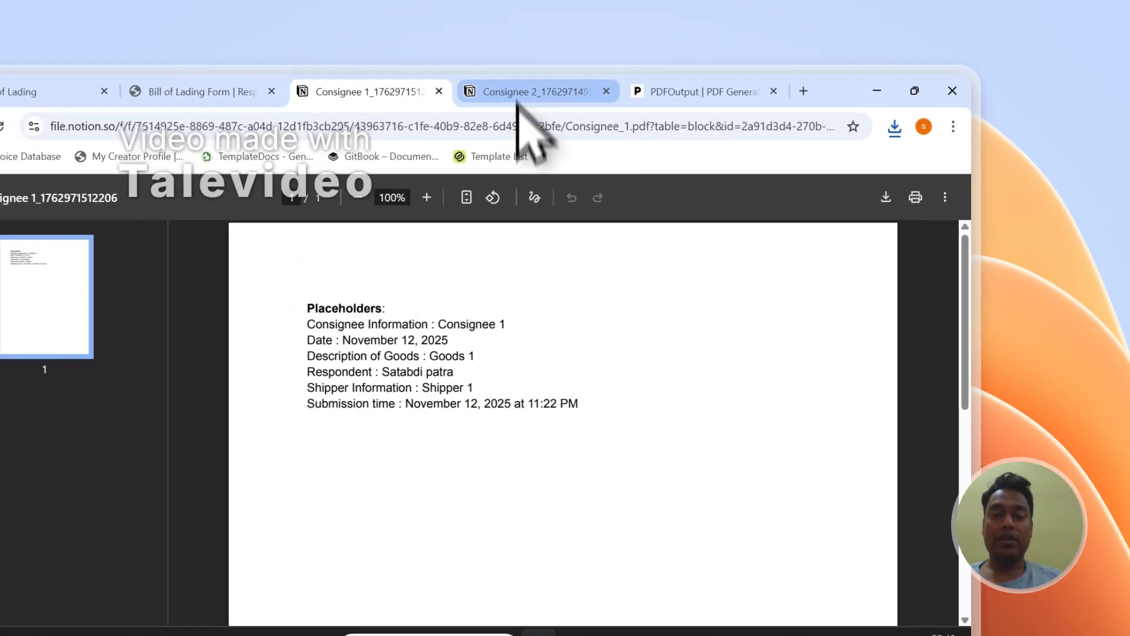
click(447, 25)
click(435, 139)
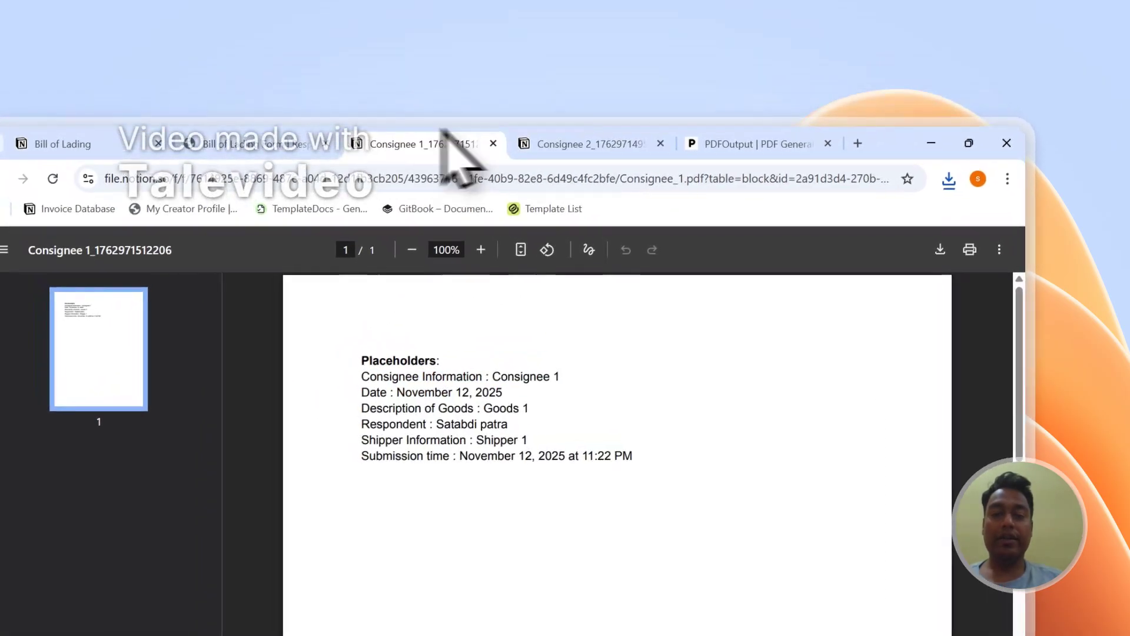
click(580, 139)
click(541, 490)
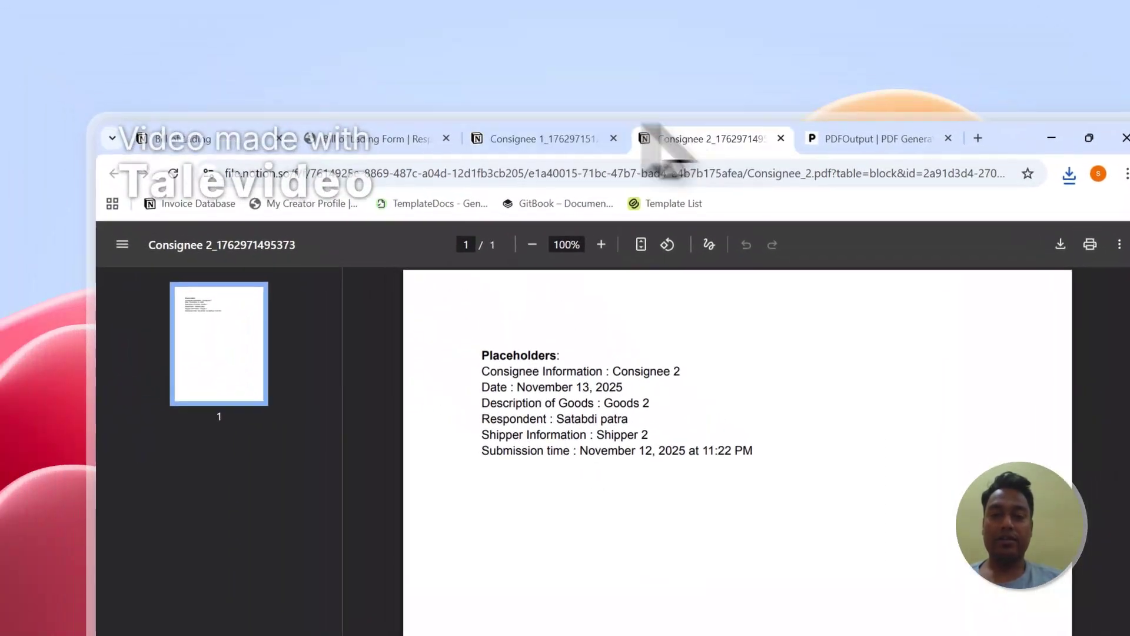
click(382, 56)
click(377, 145)
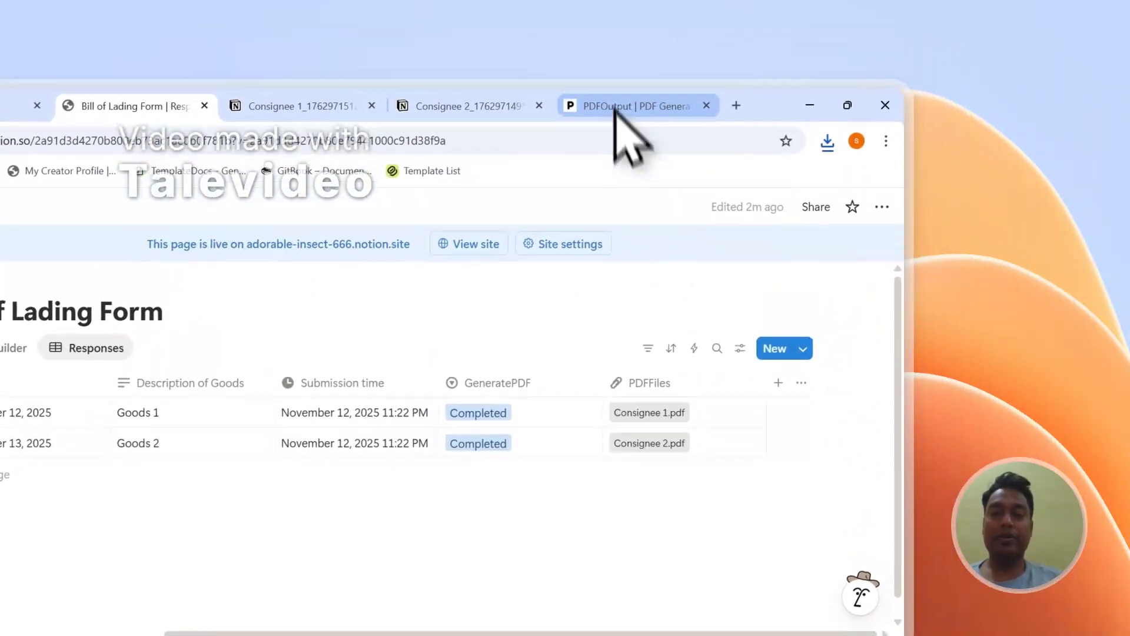
- Set up the Notion automation in PDFOutput's mapping section with Consignee Information as the PDF file name
click(883, 144)
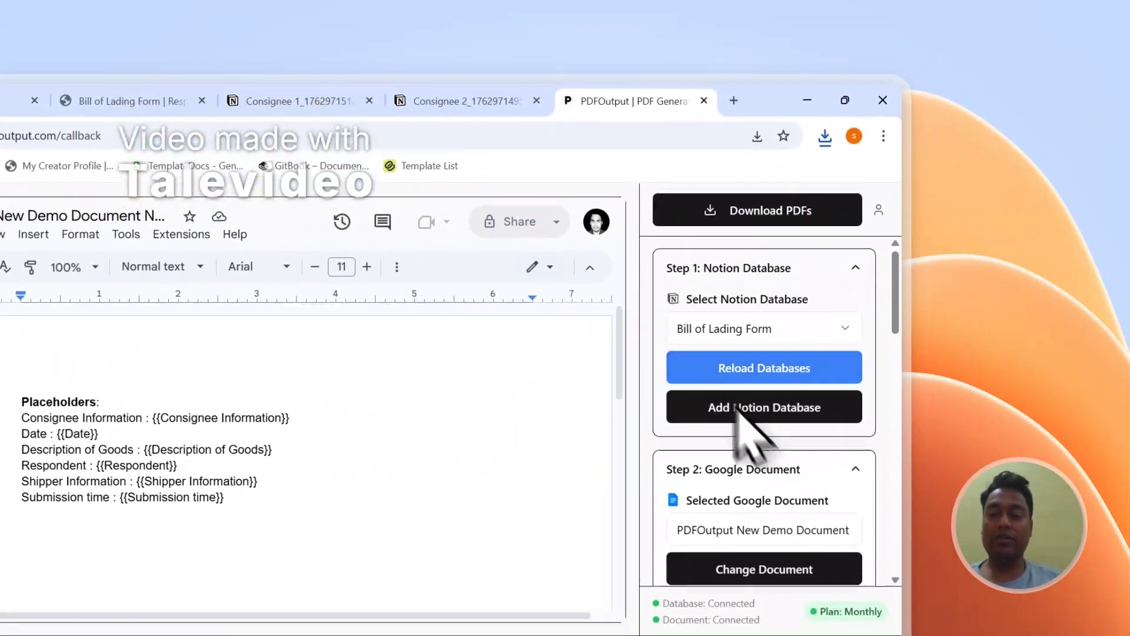
scroll(760, 471, down, 5)
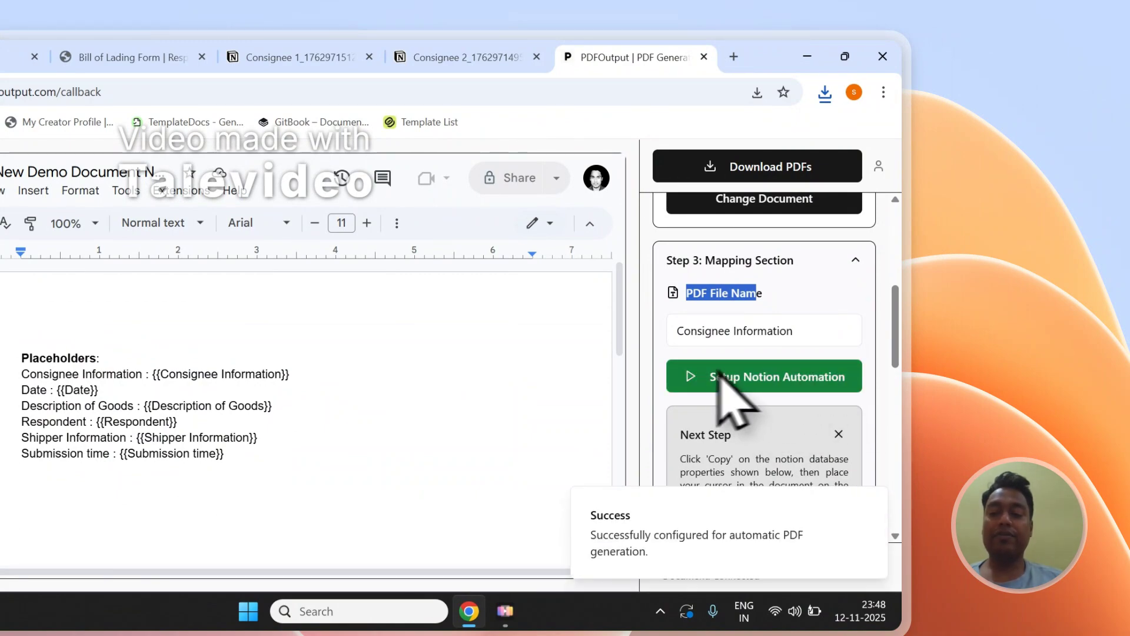
click(872, 503)
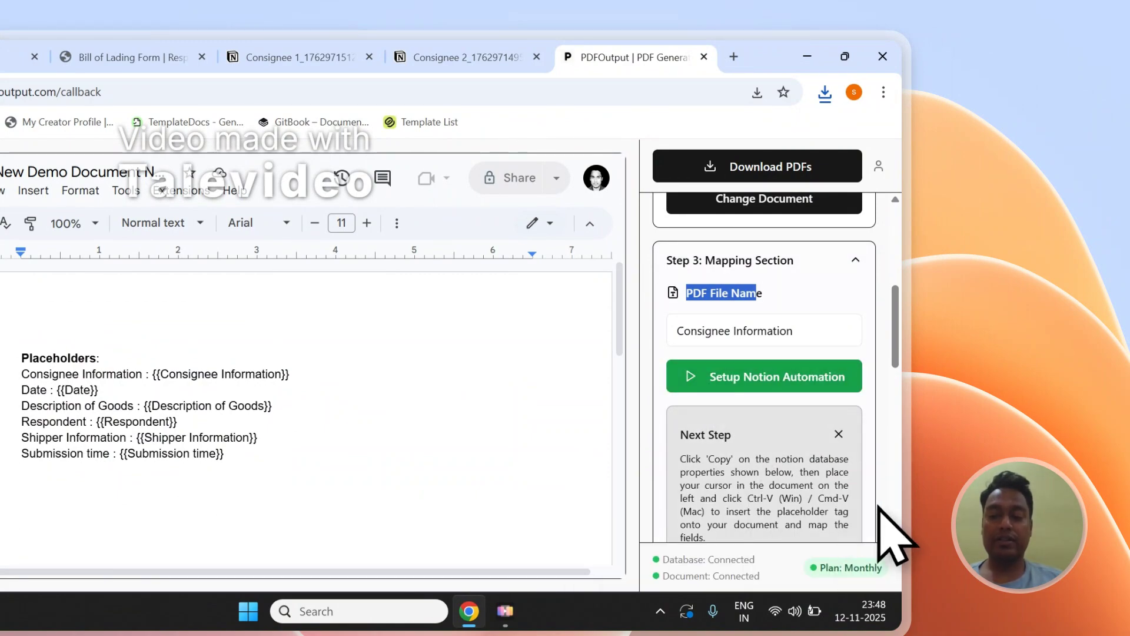
click(595, 383)
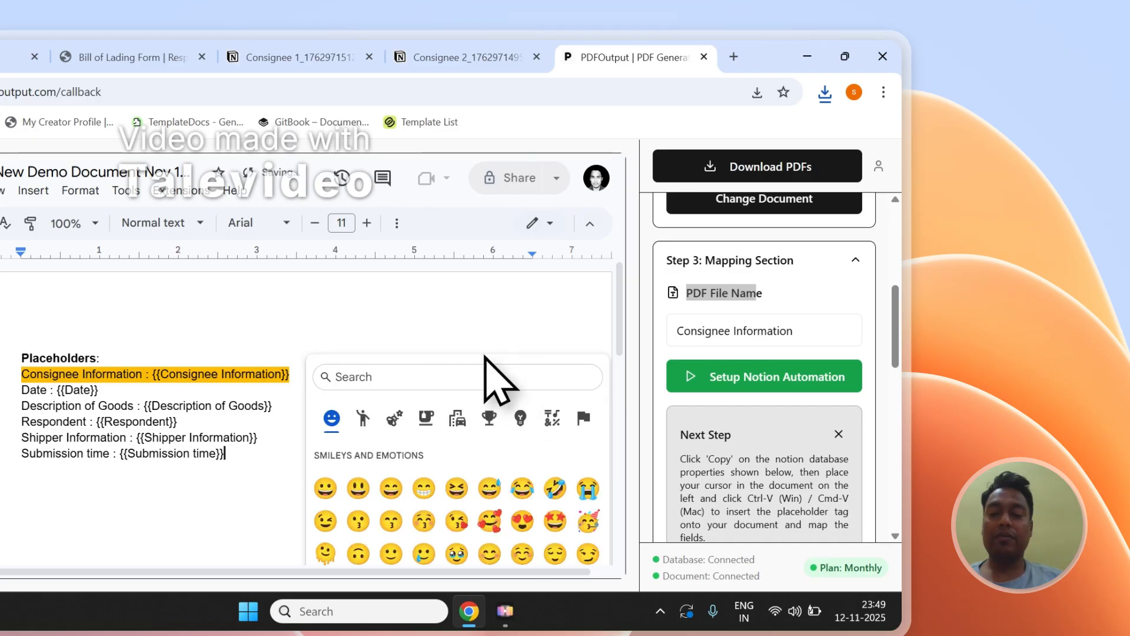
click(487, 353)
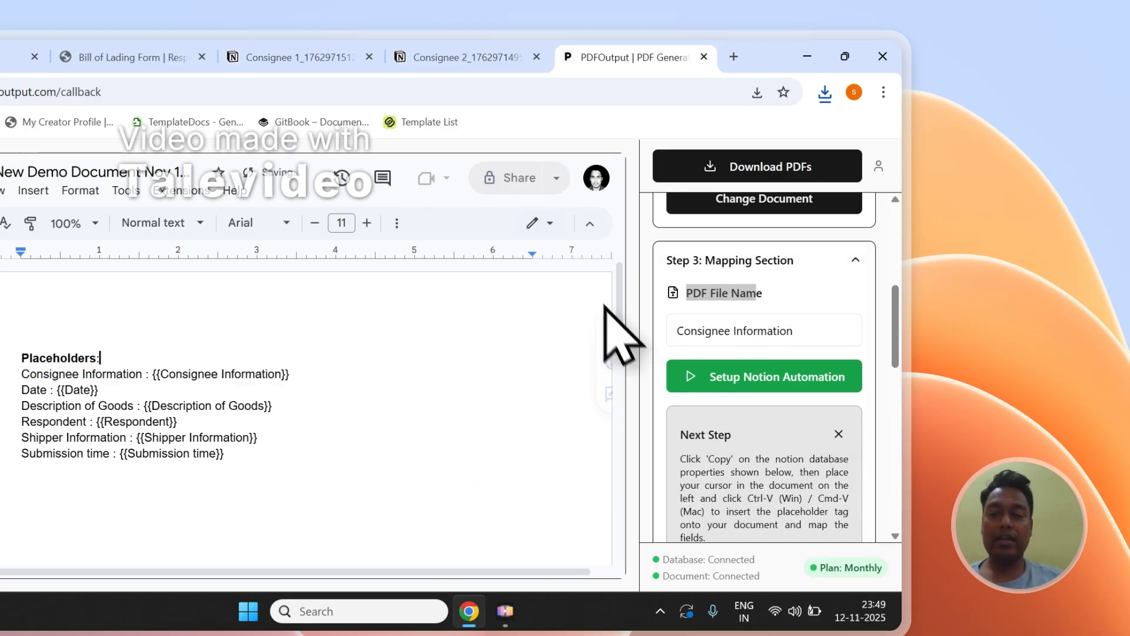
scroll(825, 334, up, 5)
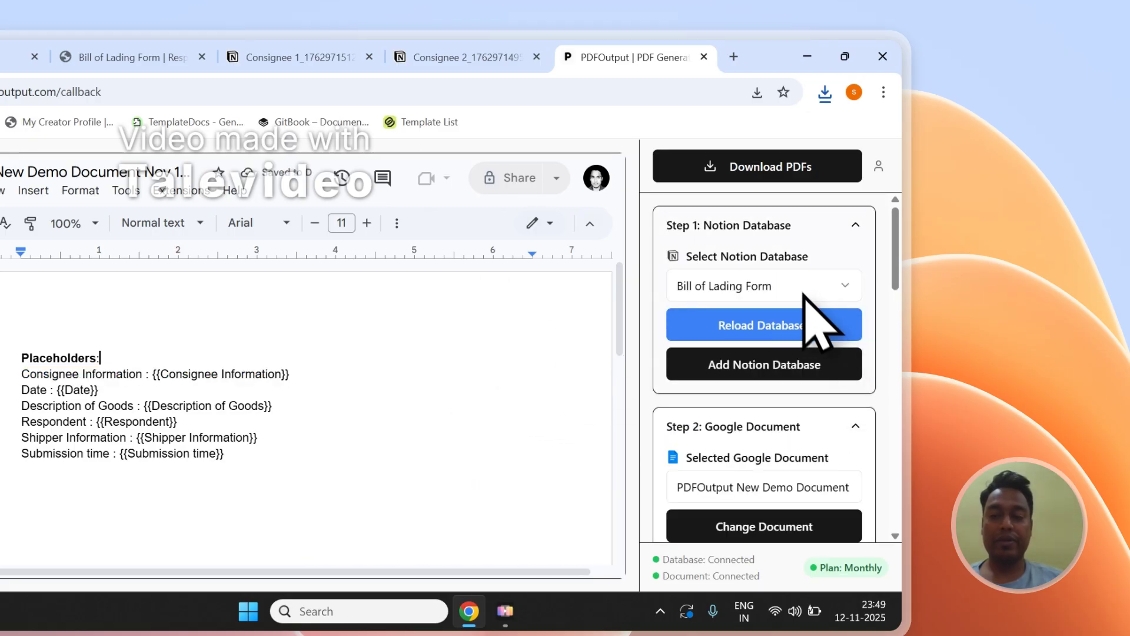
- Review the question fields of the published Bill of Lading form and return to the responses database
click(132, 57)
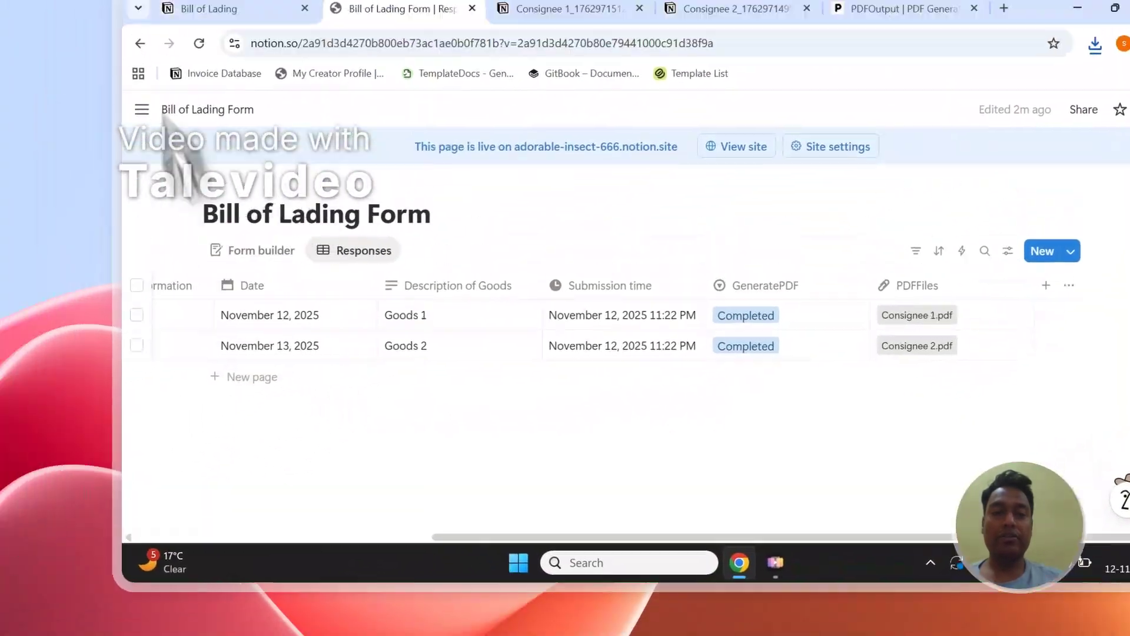
click(155, 0)
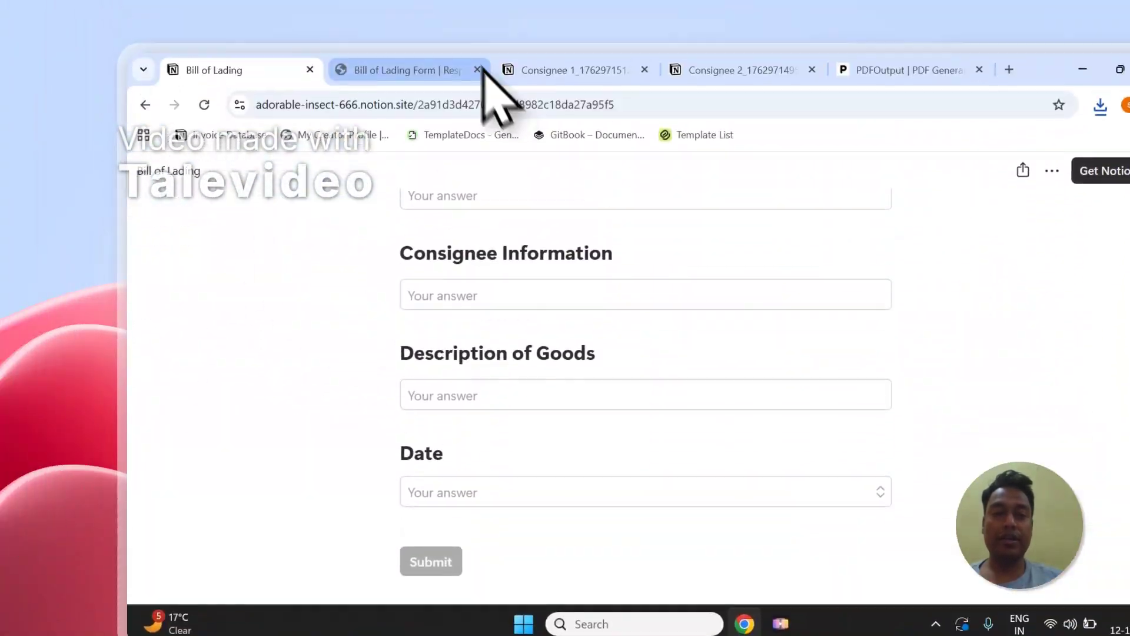
click(483, 70)
- Add a blank row to the responses database, set its GeneratePDF status to Ready to Generate, and switch to PDFOutput
click(253, 410)
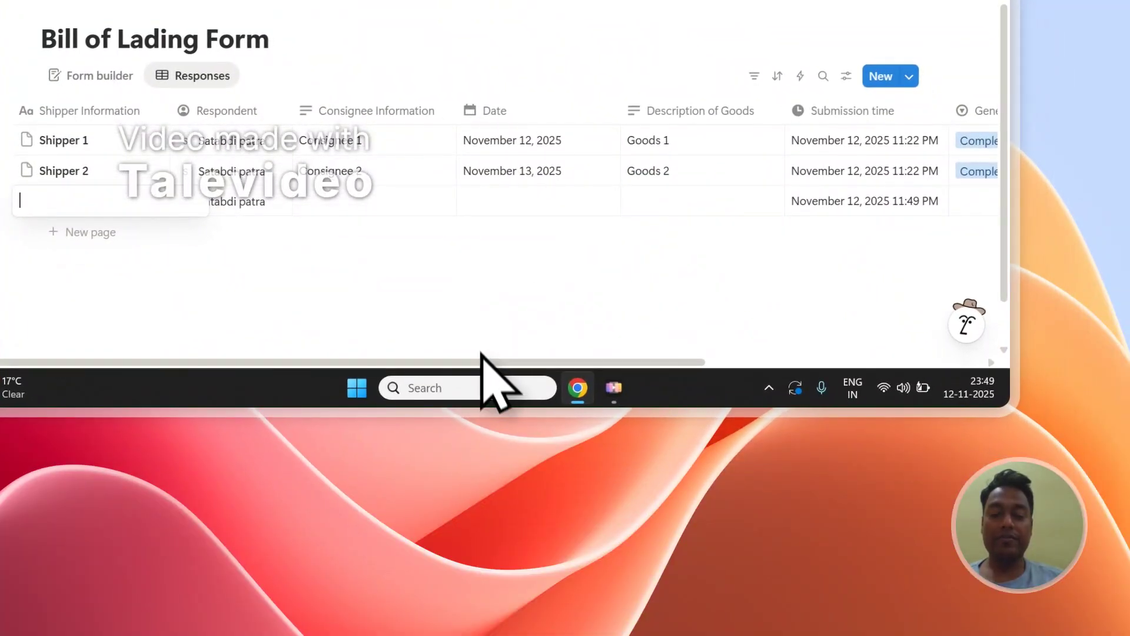
key(Escape)
drag(495, 369, 572, 369)
click(852, 195)
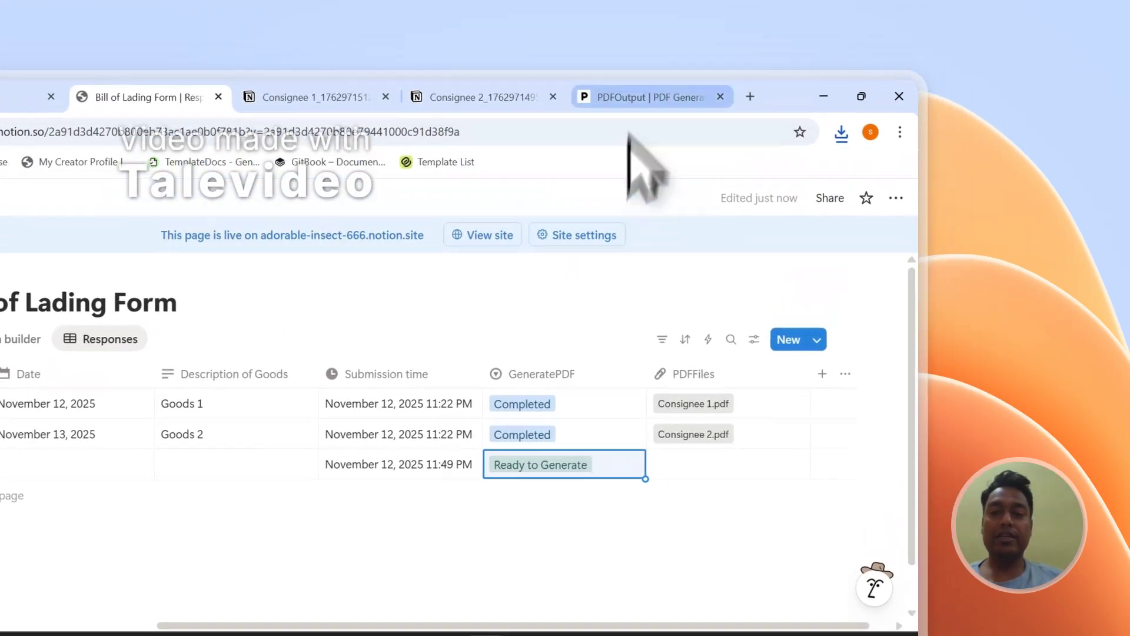
click(654, 96)
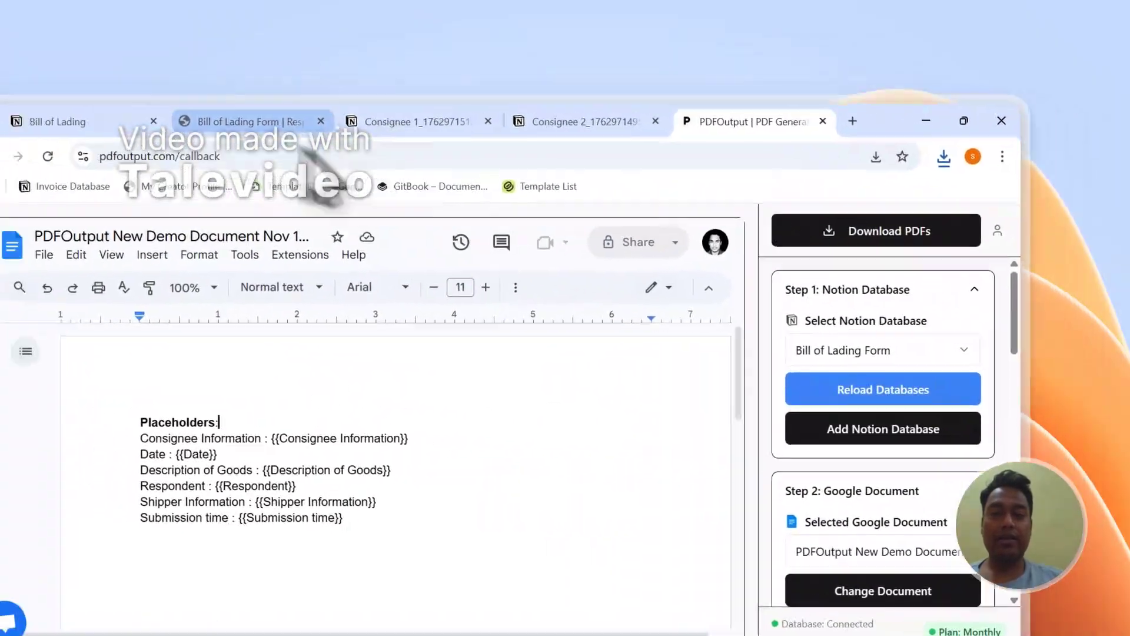
- Add another blank row to the Bill of Lading Form responses database and set its GeneratePDF status to Ready to Generate
click(265, 124)
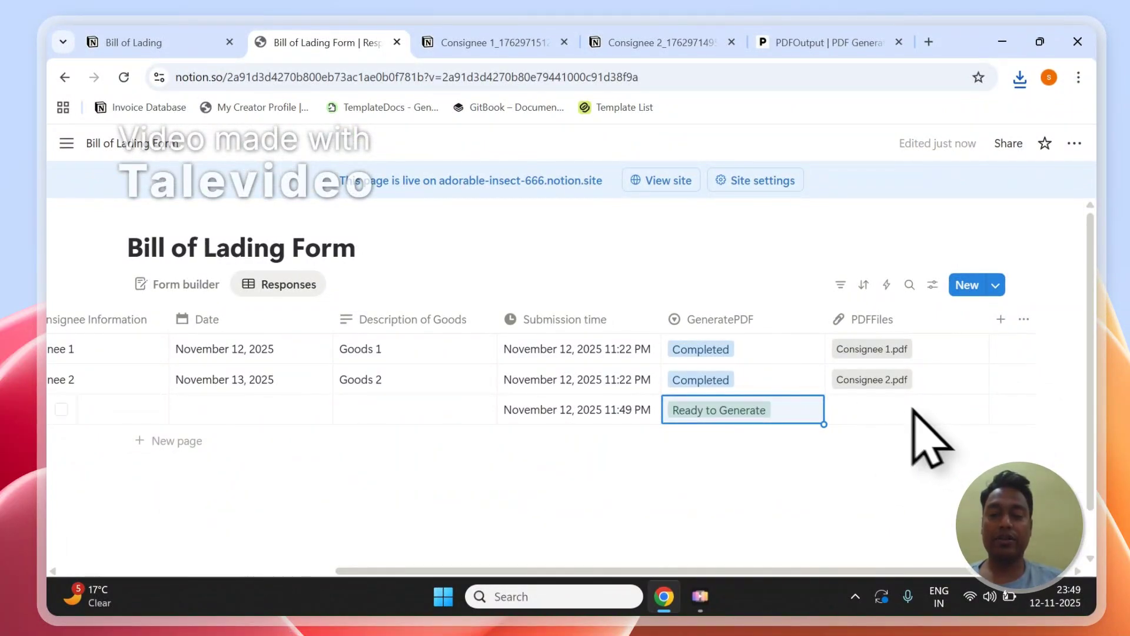
click(188, 443)
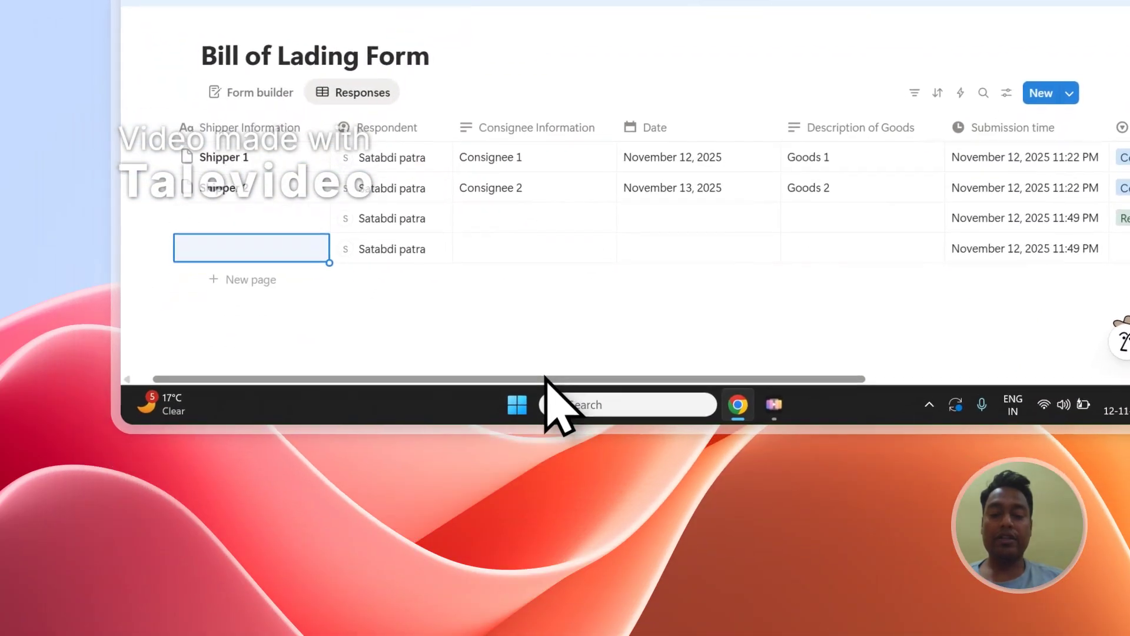
drag(474, 571, 739, 571)
click(826, 239)
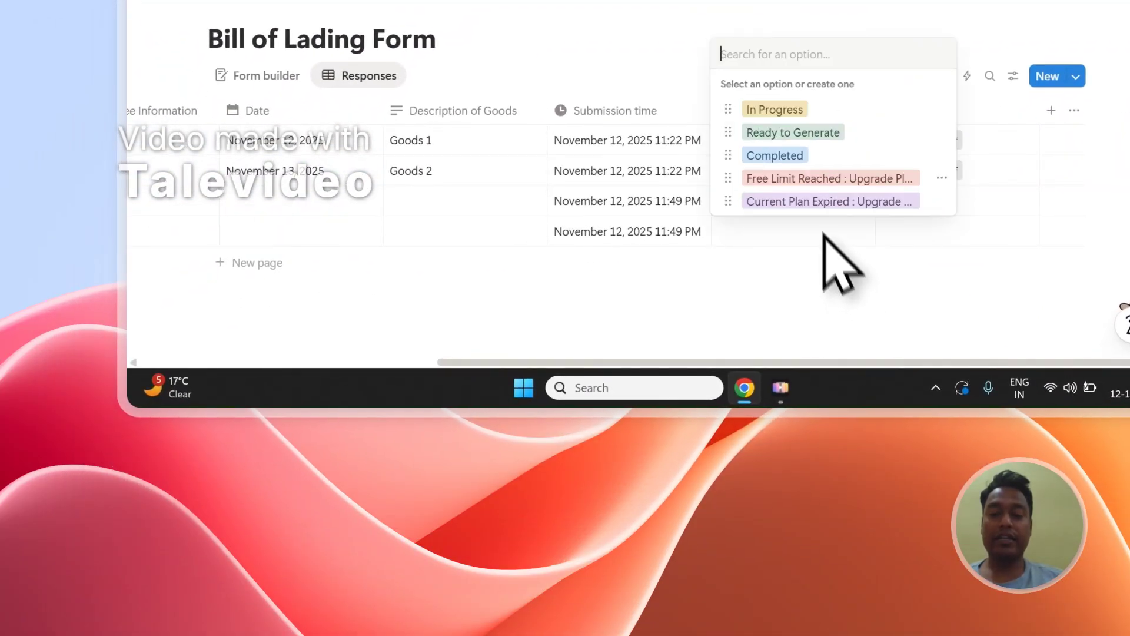
click(815, 132)
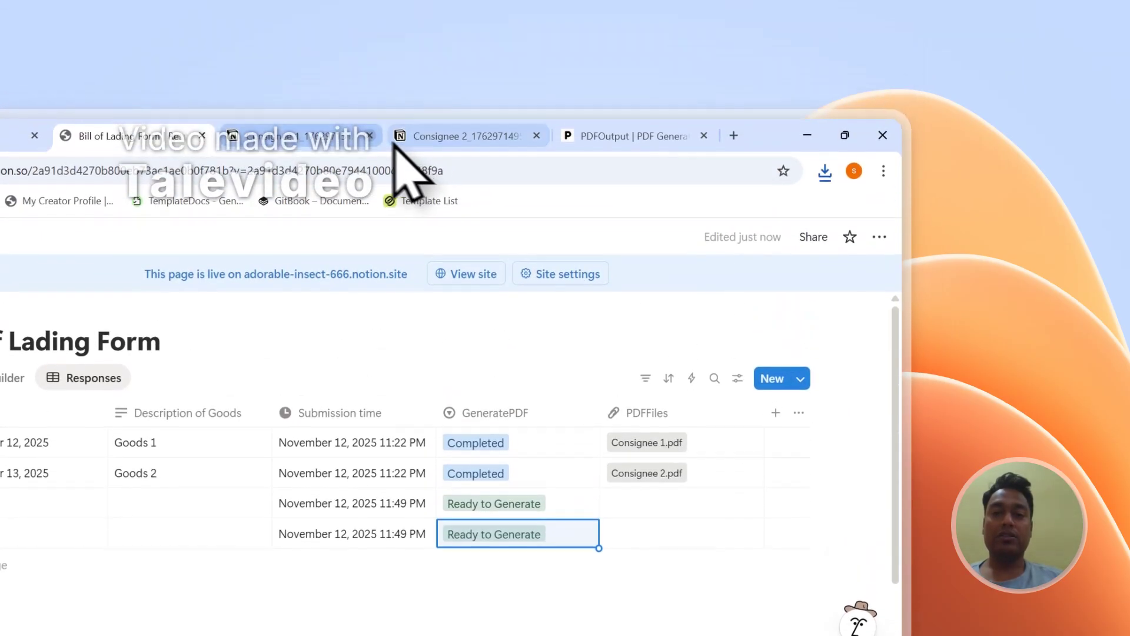
- Close the two Consignee PDF pages, switch to PDFOutput, and view its support chat before closing it
click(356, 143)
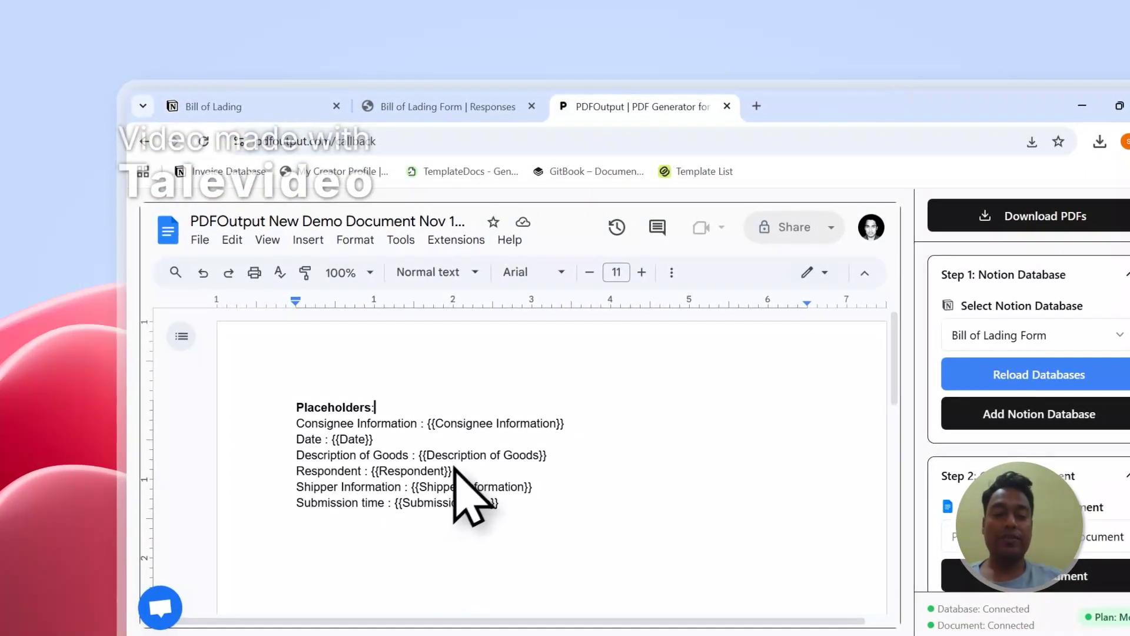
click(179, 493)
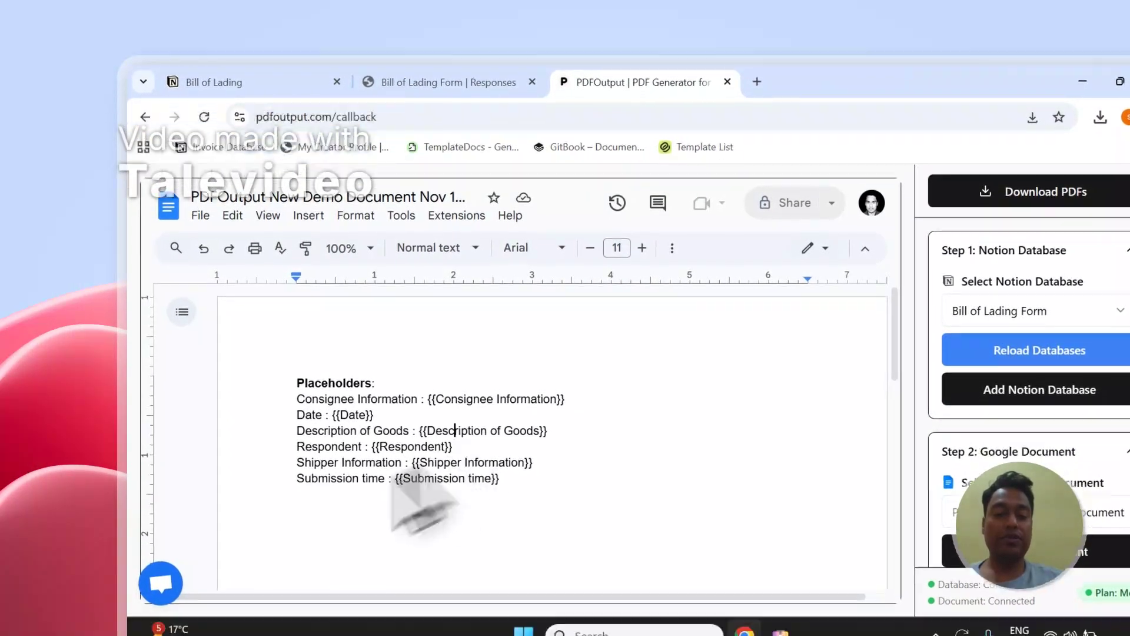
click(158, 603)
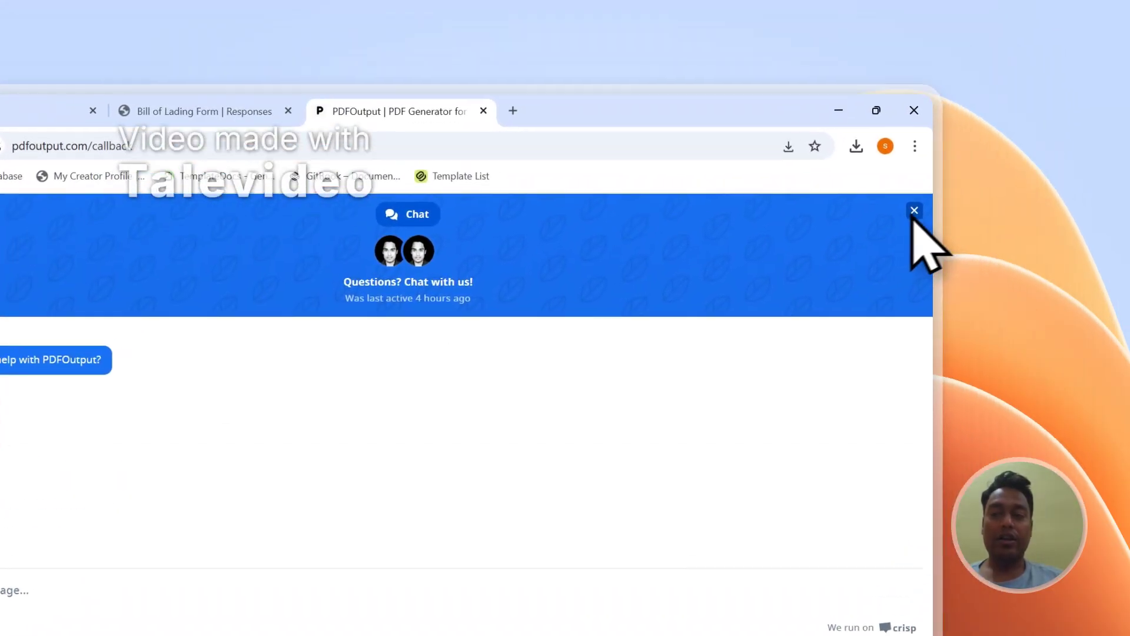
click(916, 213)
- Sign out of PDFOutput and open the website's contact page at the Send Message form
click(882, 249)
click(792, 390)
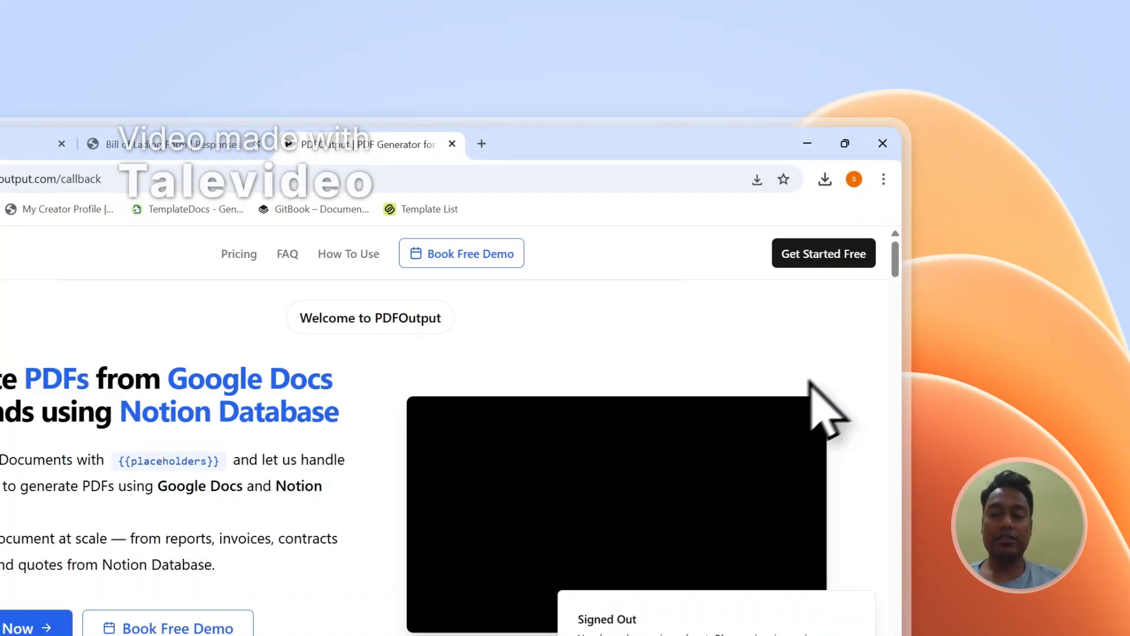
scroll(901, 302, down, 20)
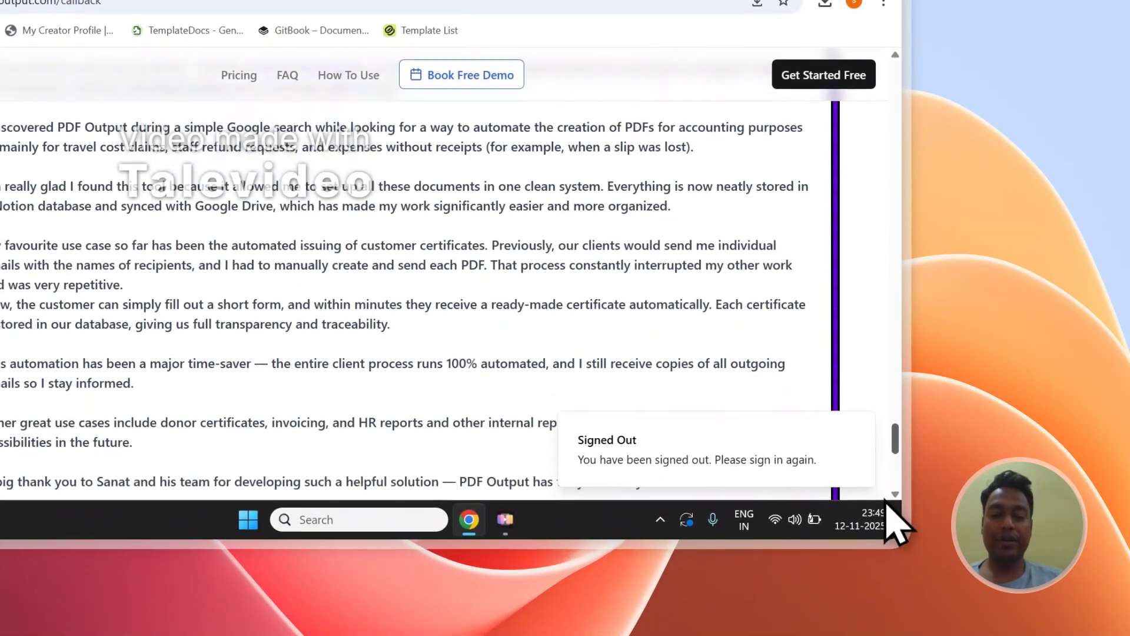
click(144, 381)
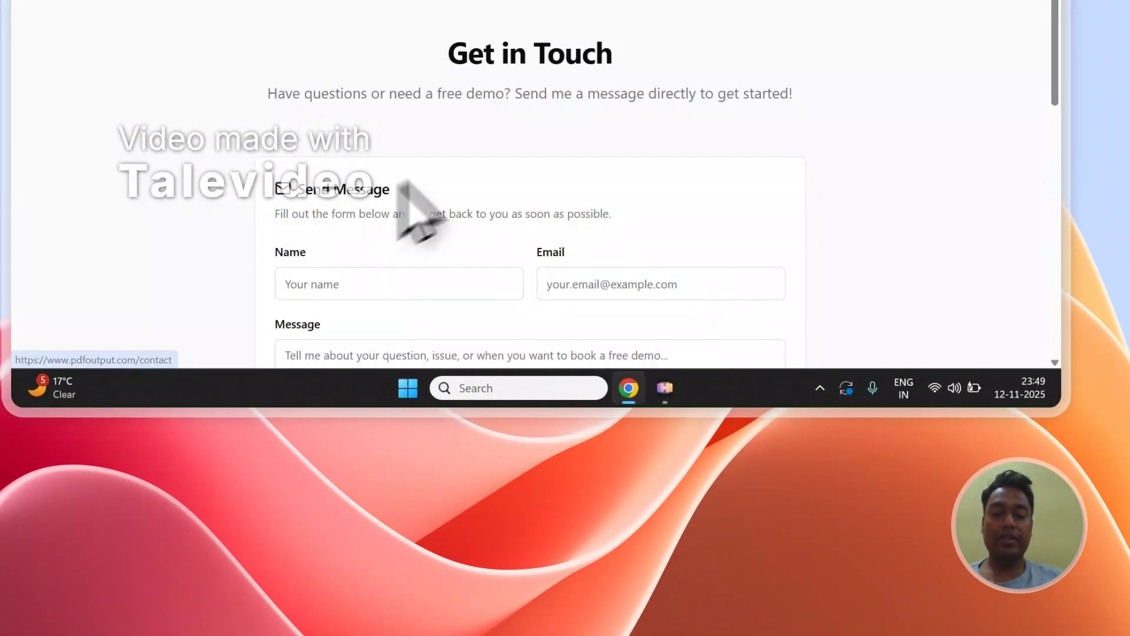
scroll(566, 112, down, 3)
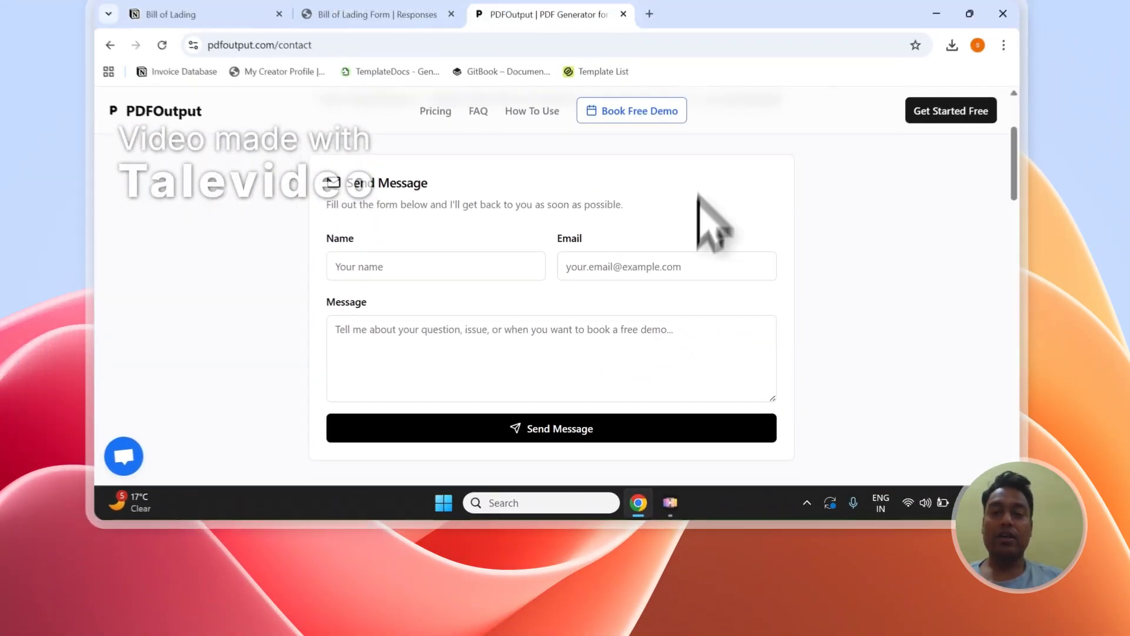